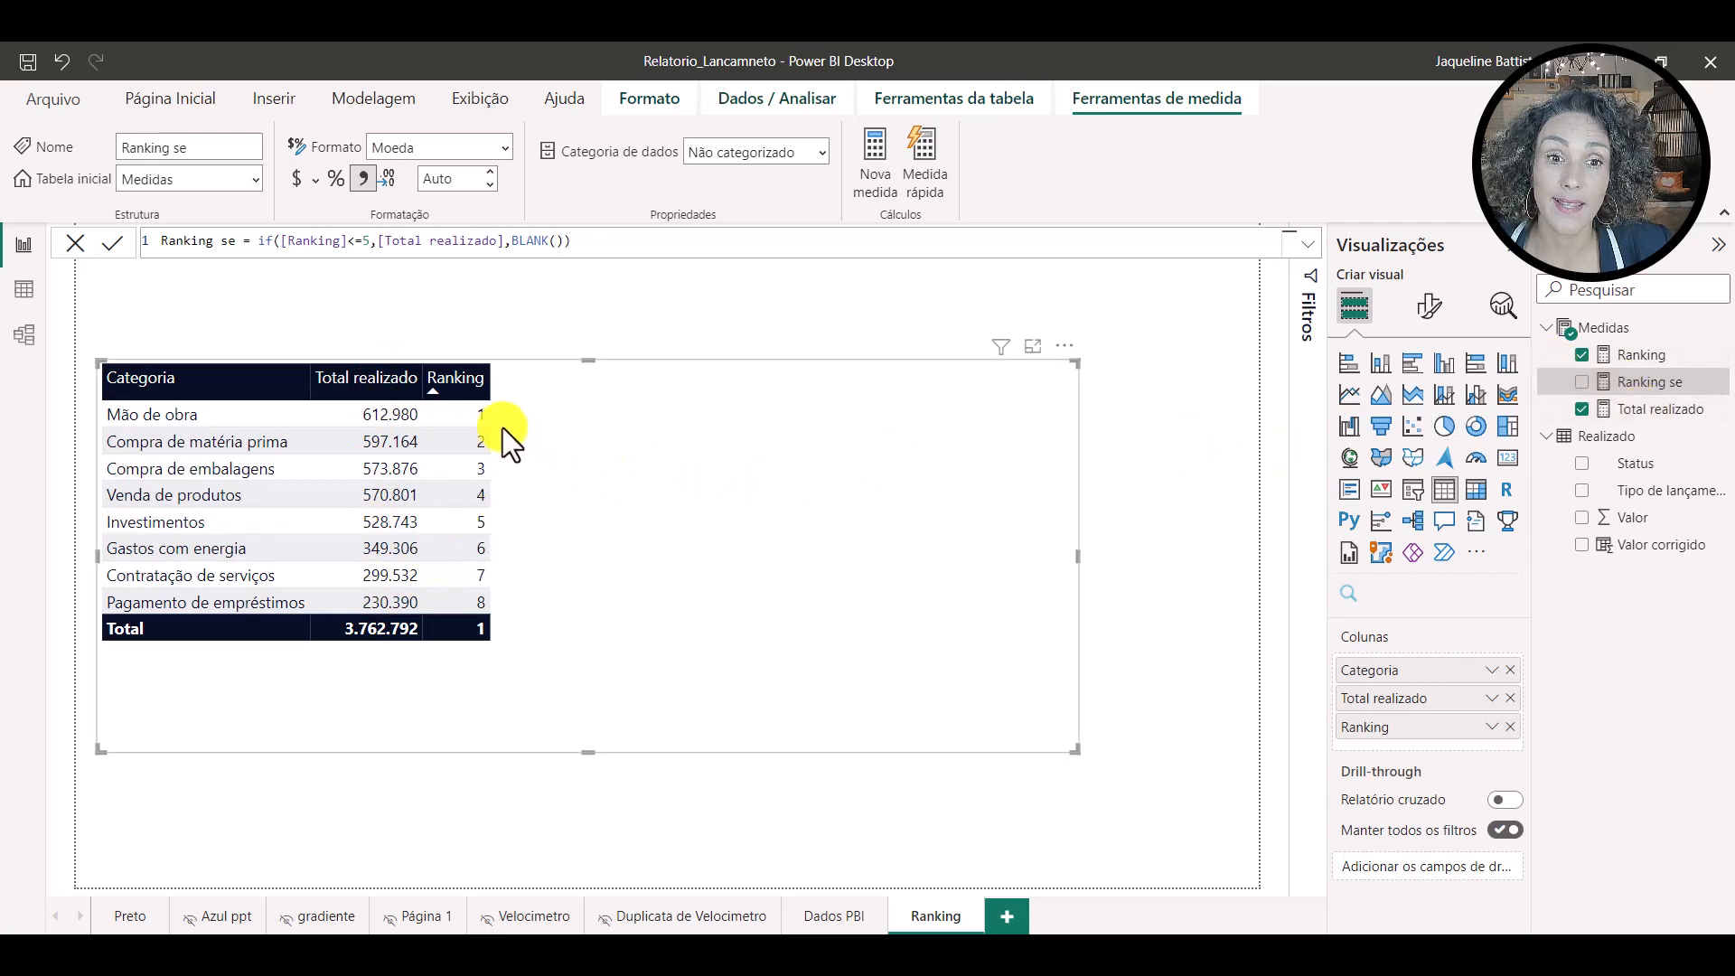
# - Open the Ranking measure's formula, try sorting the table by Categoria and Total realizado in both directions, and restore the ascending Ranking order
pyautogui.click(1626, 356)
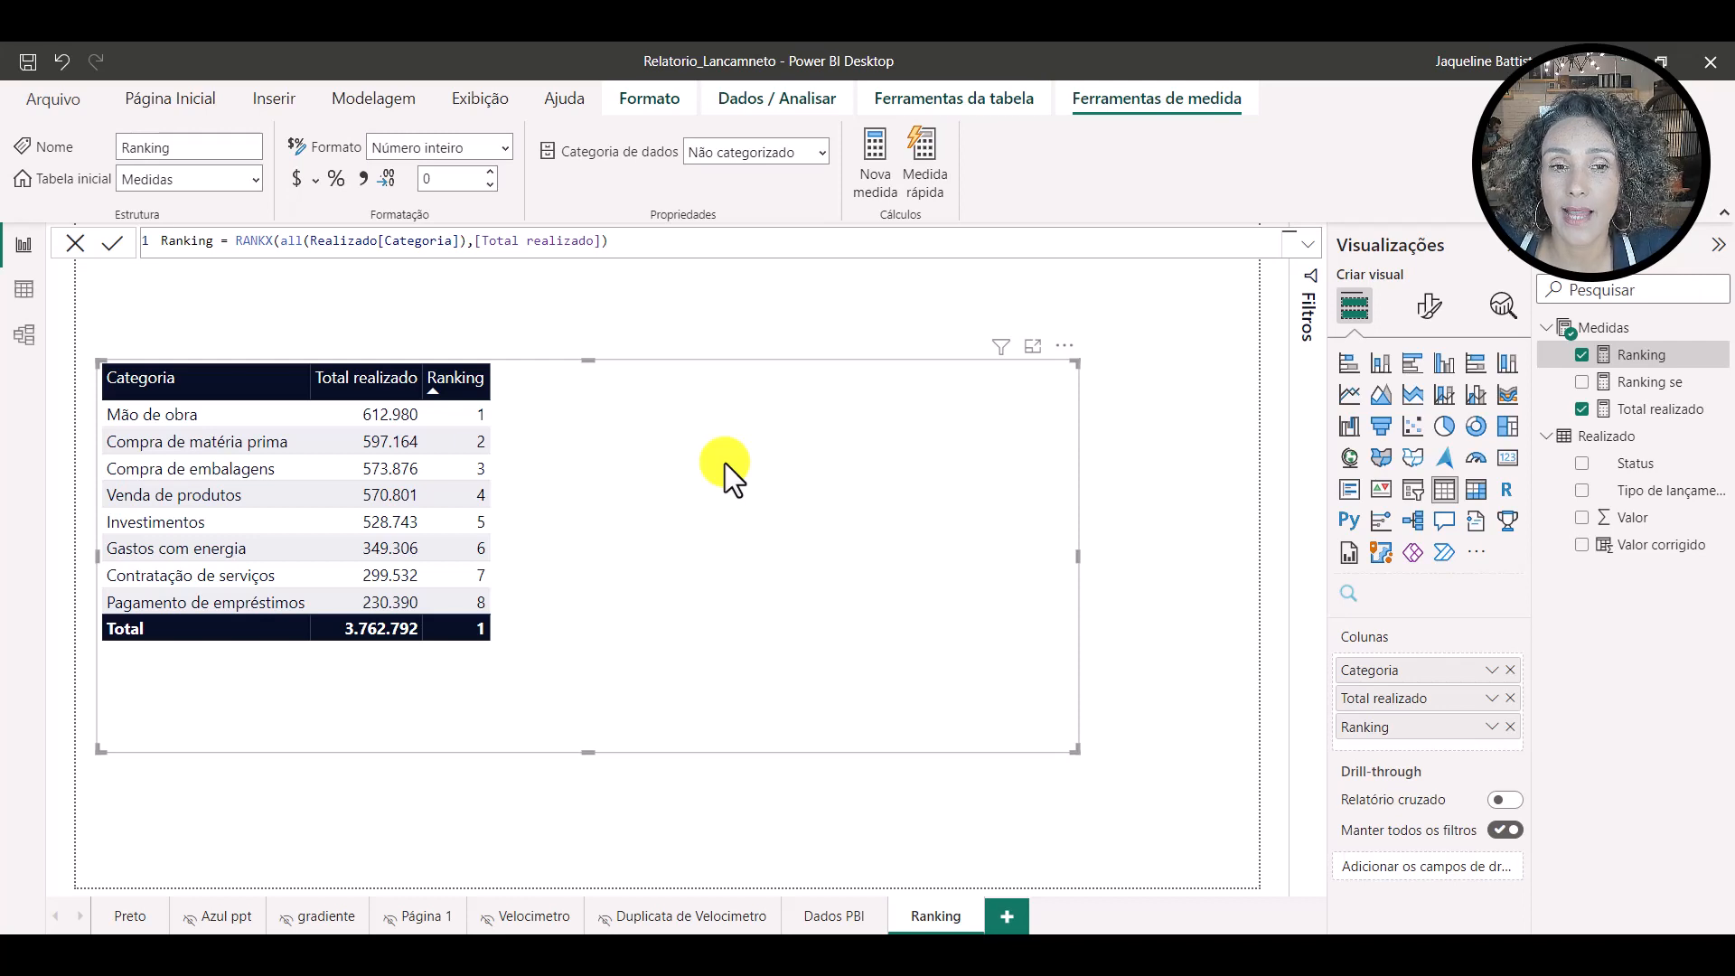
pyautogui.click(201, 380)
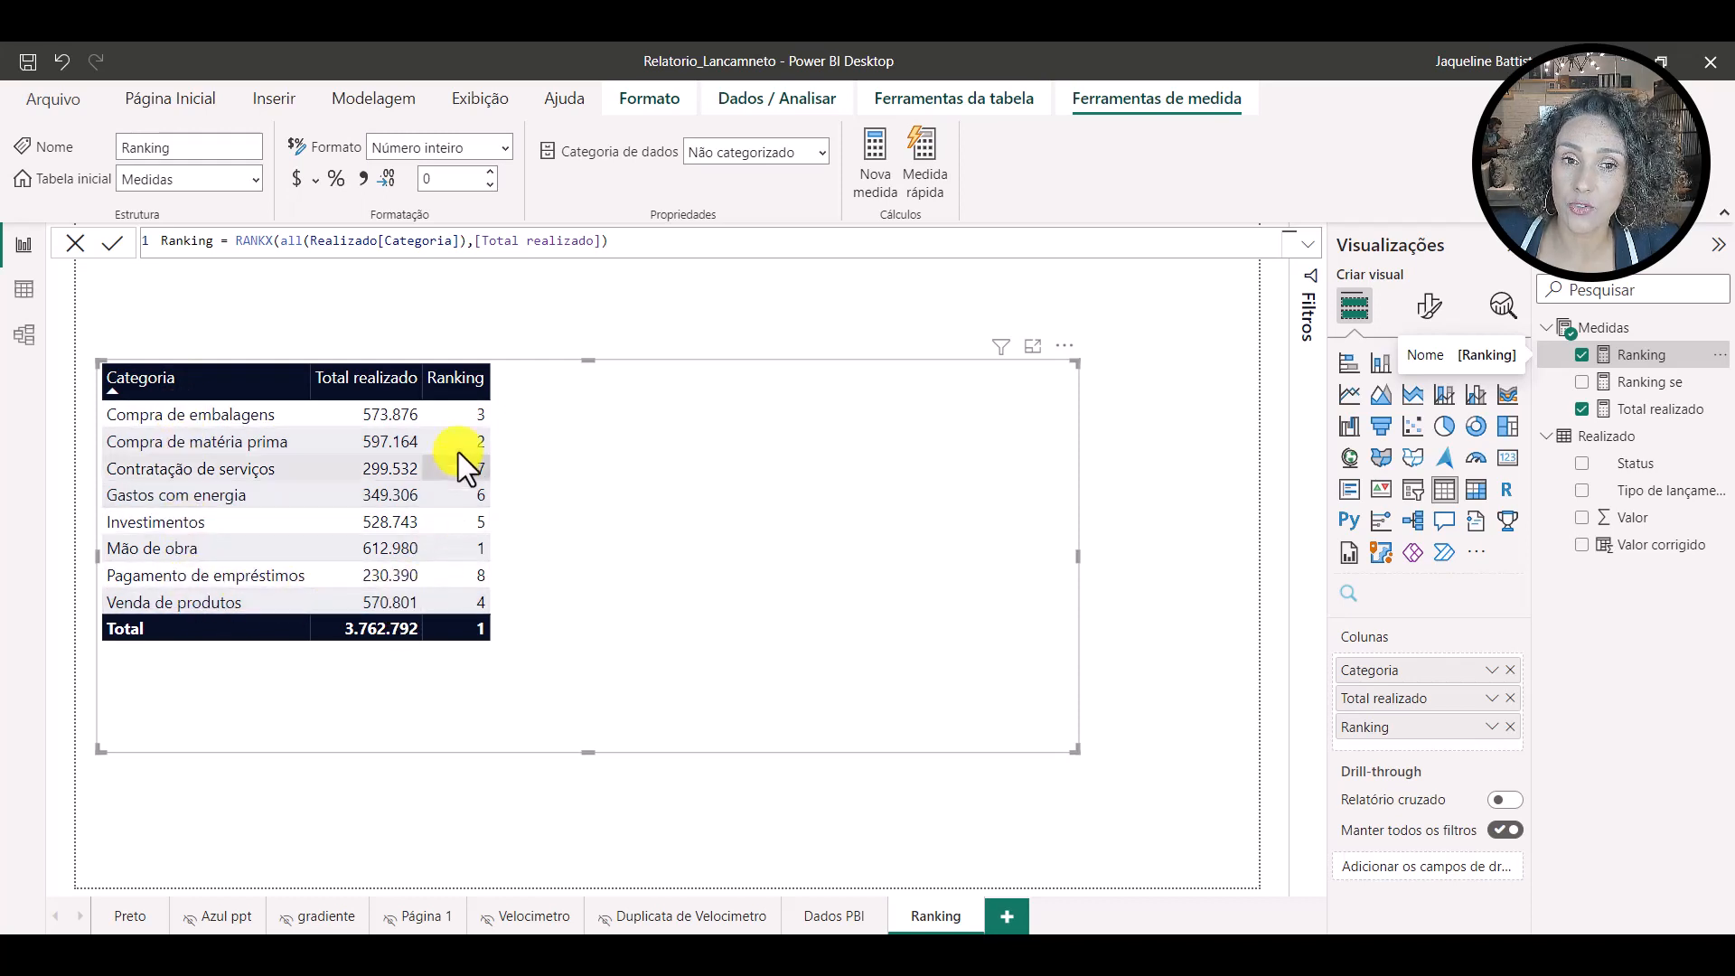
pyautogui.click(378, 378)
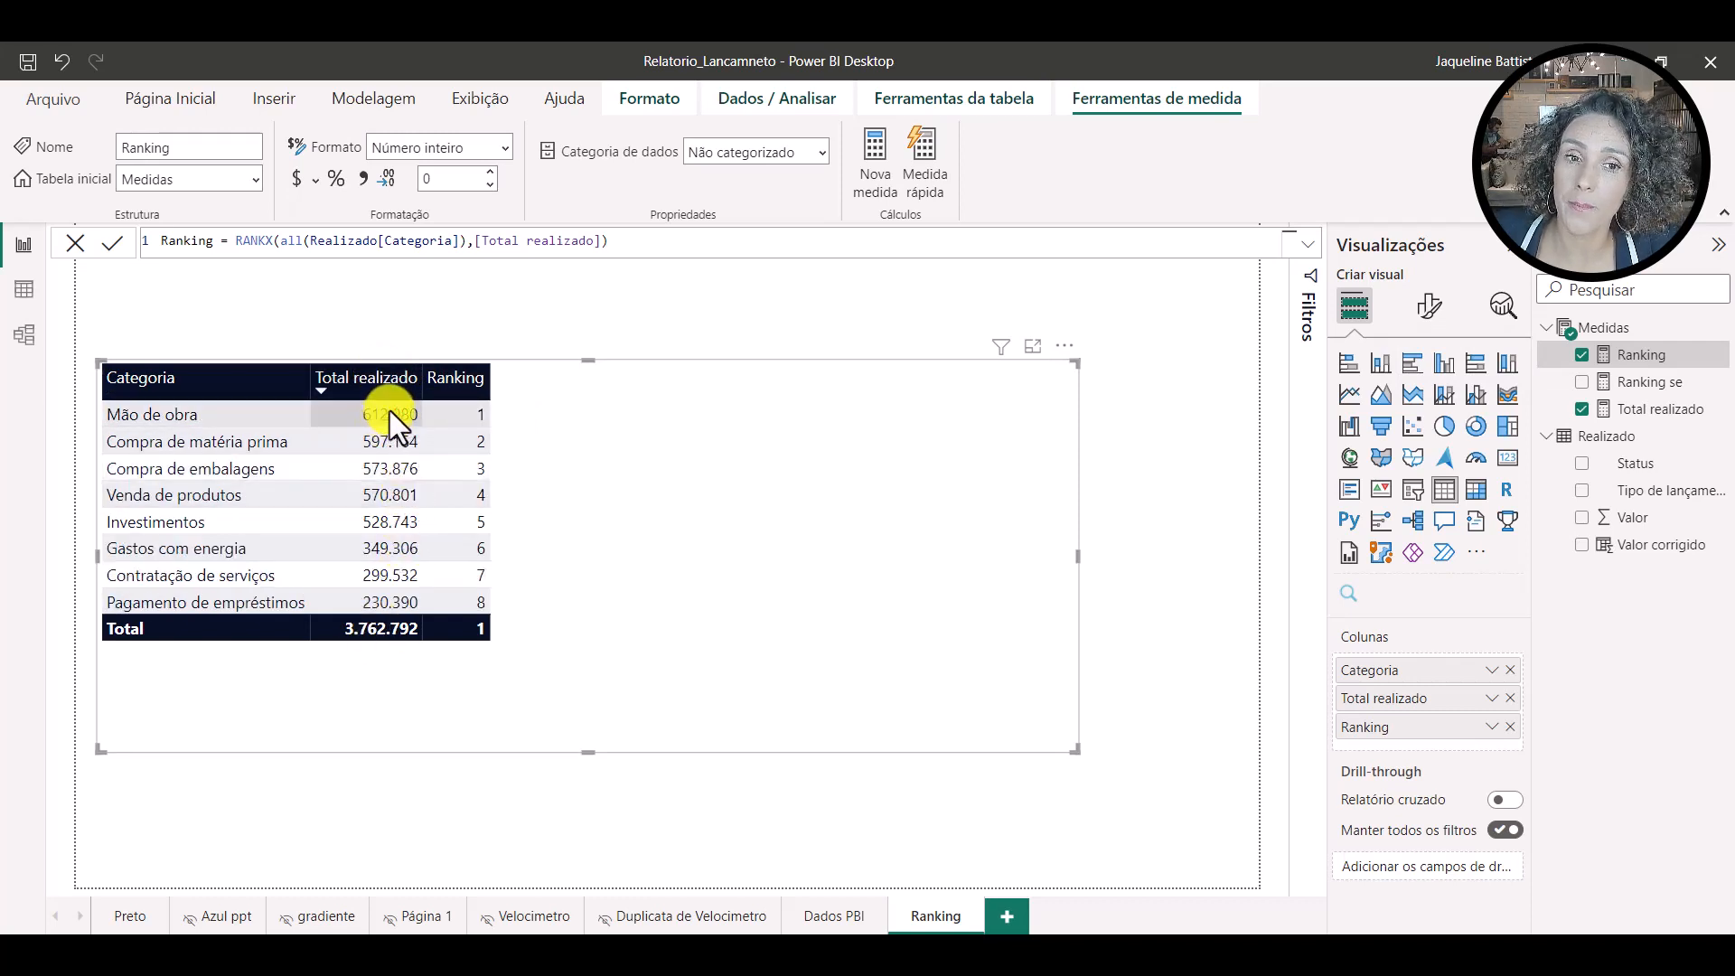
pyautogui.click(365, 384)
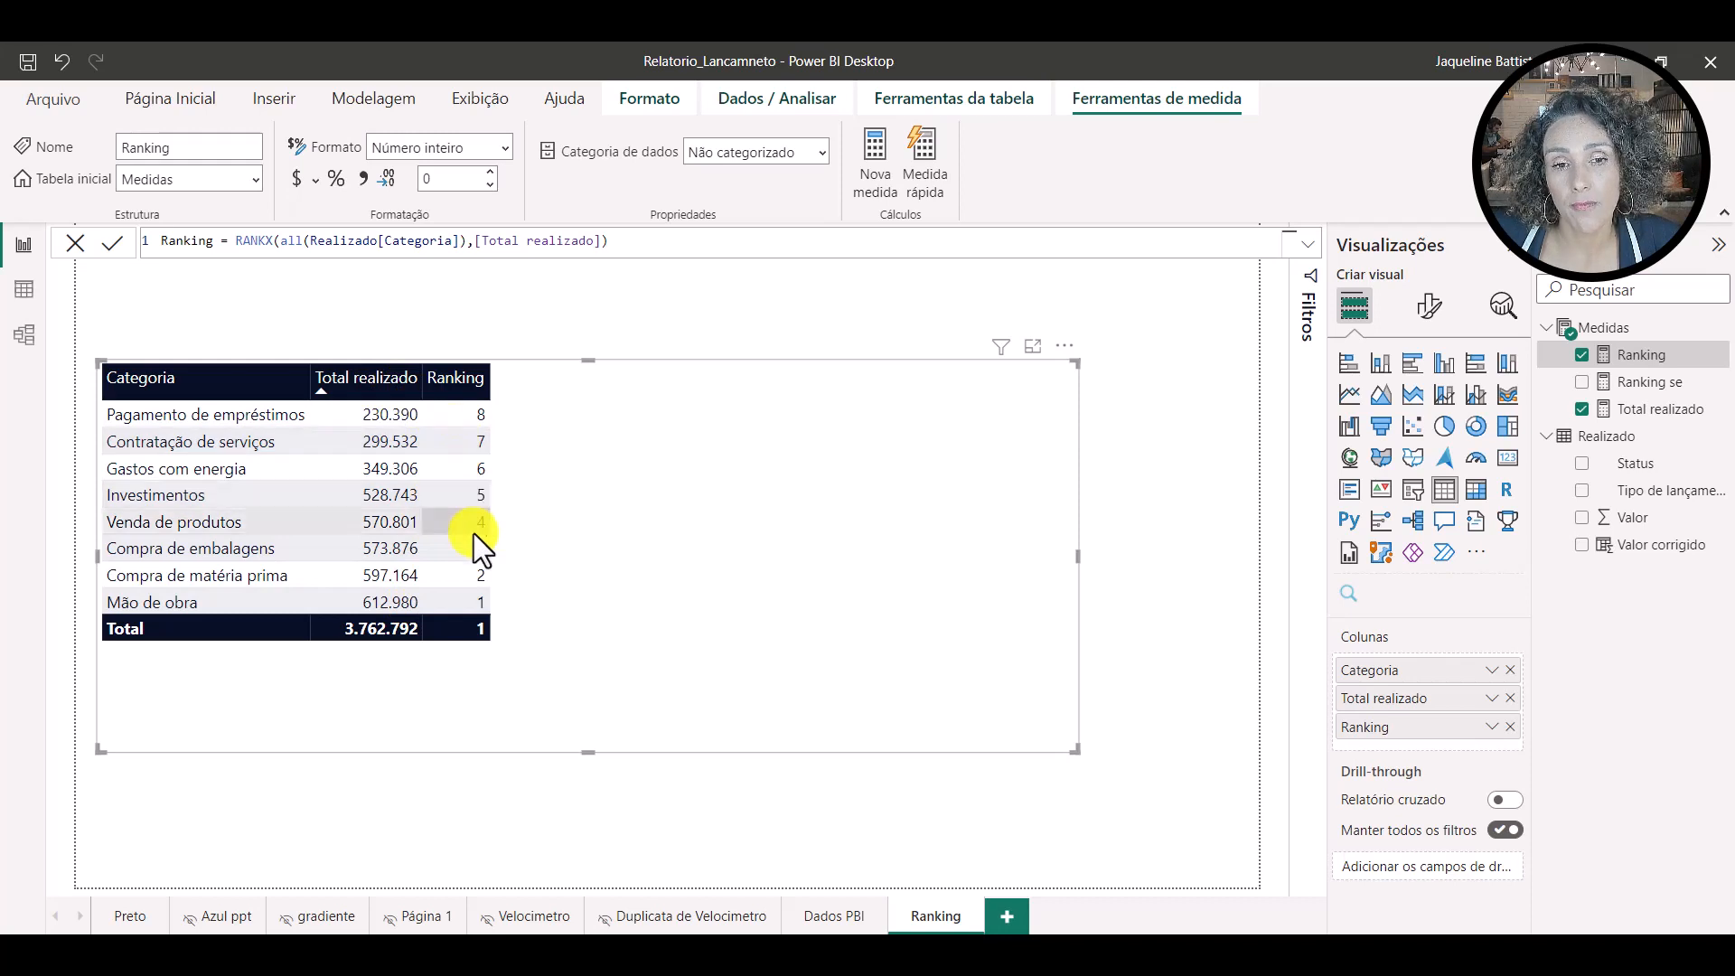
pyautogui.click(458, 389)
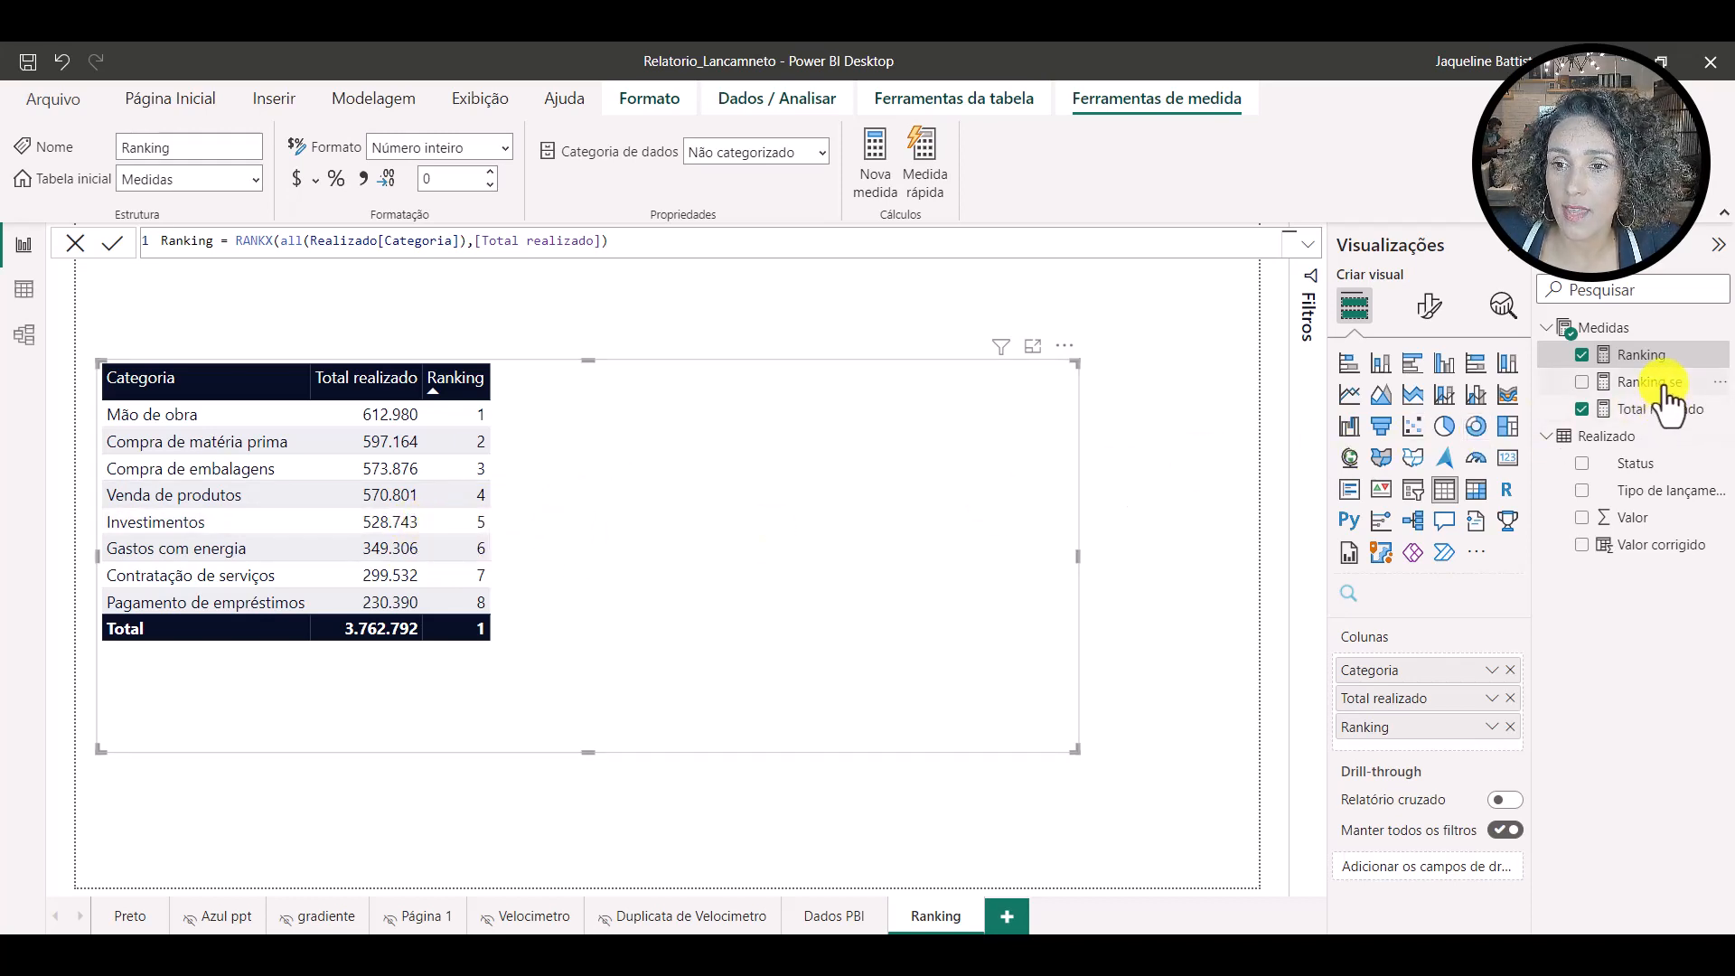
# - Add the Ranking se measure to the table visual and examine the parts of its IF formula
pyautogui.moveTo(1661, 387); pyautogui.dragTo(892, 515)
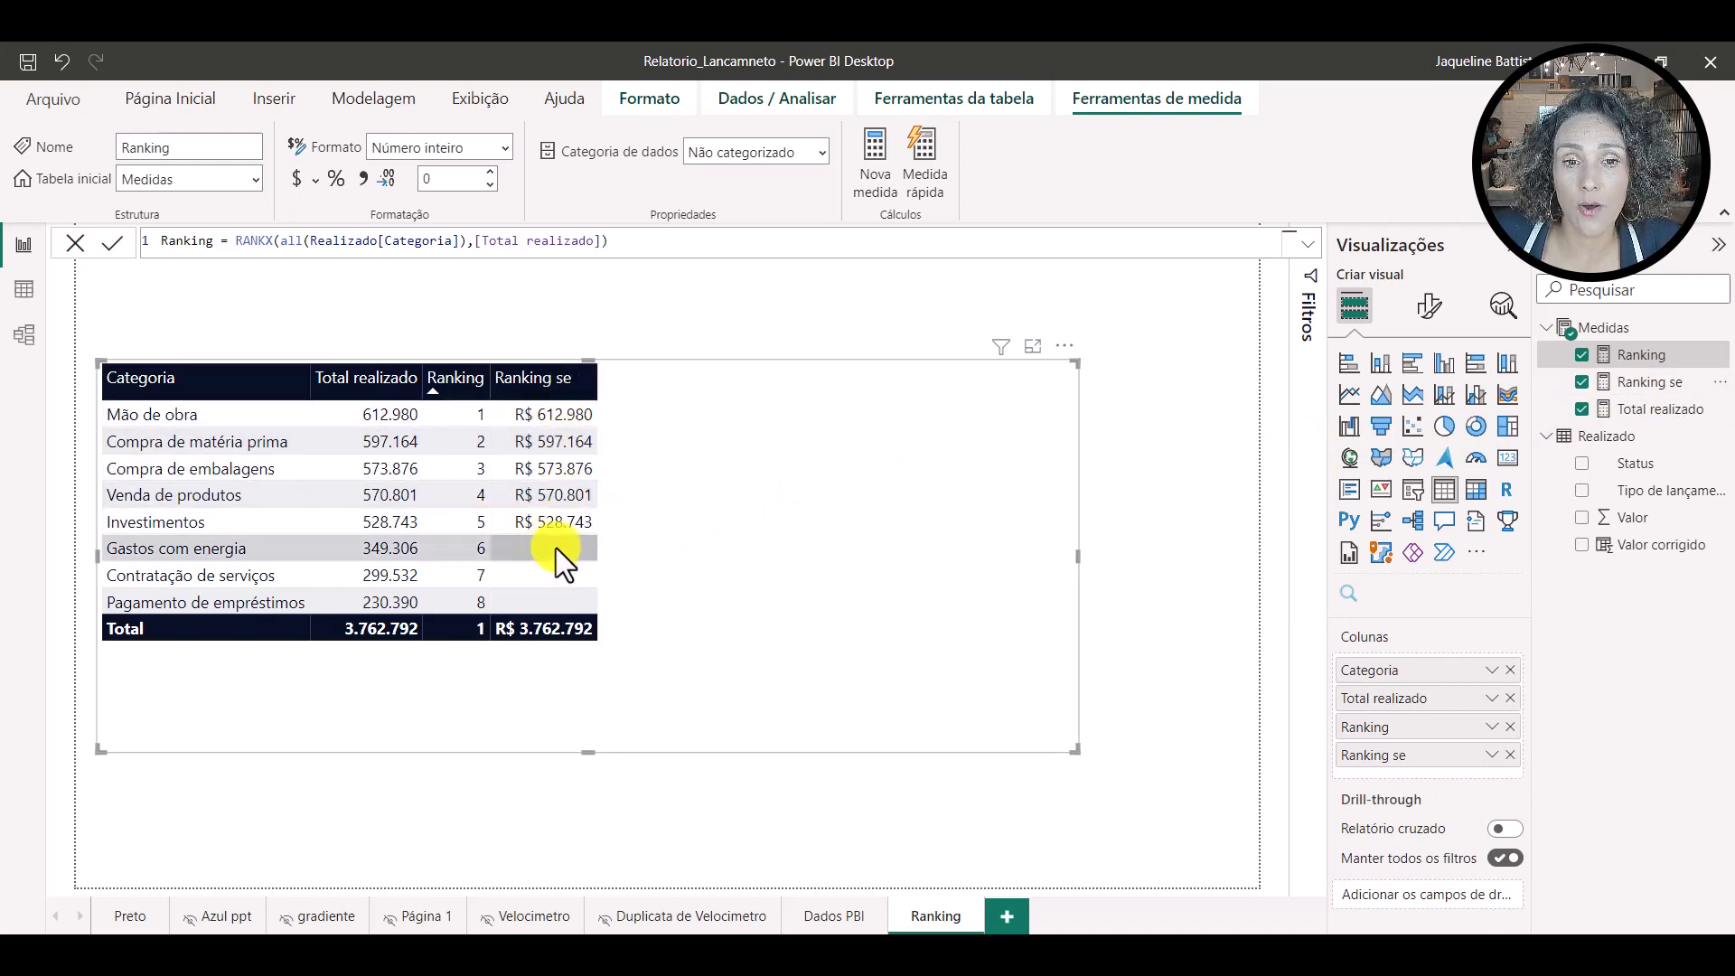
pyautogui.click(1648, 384)
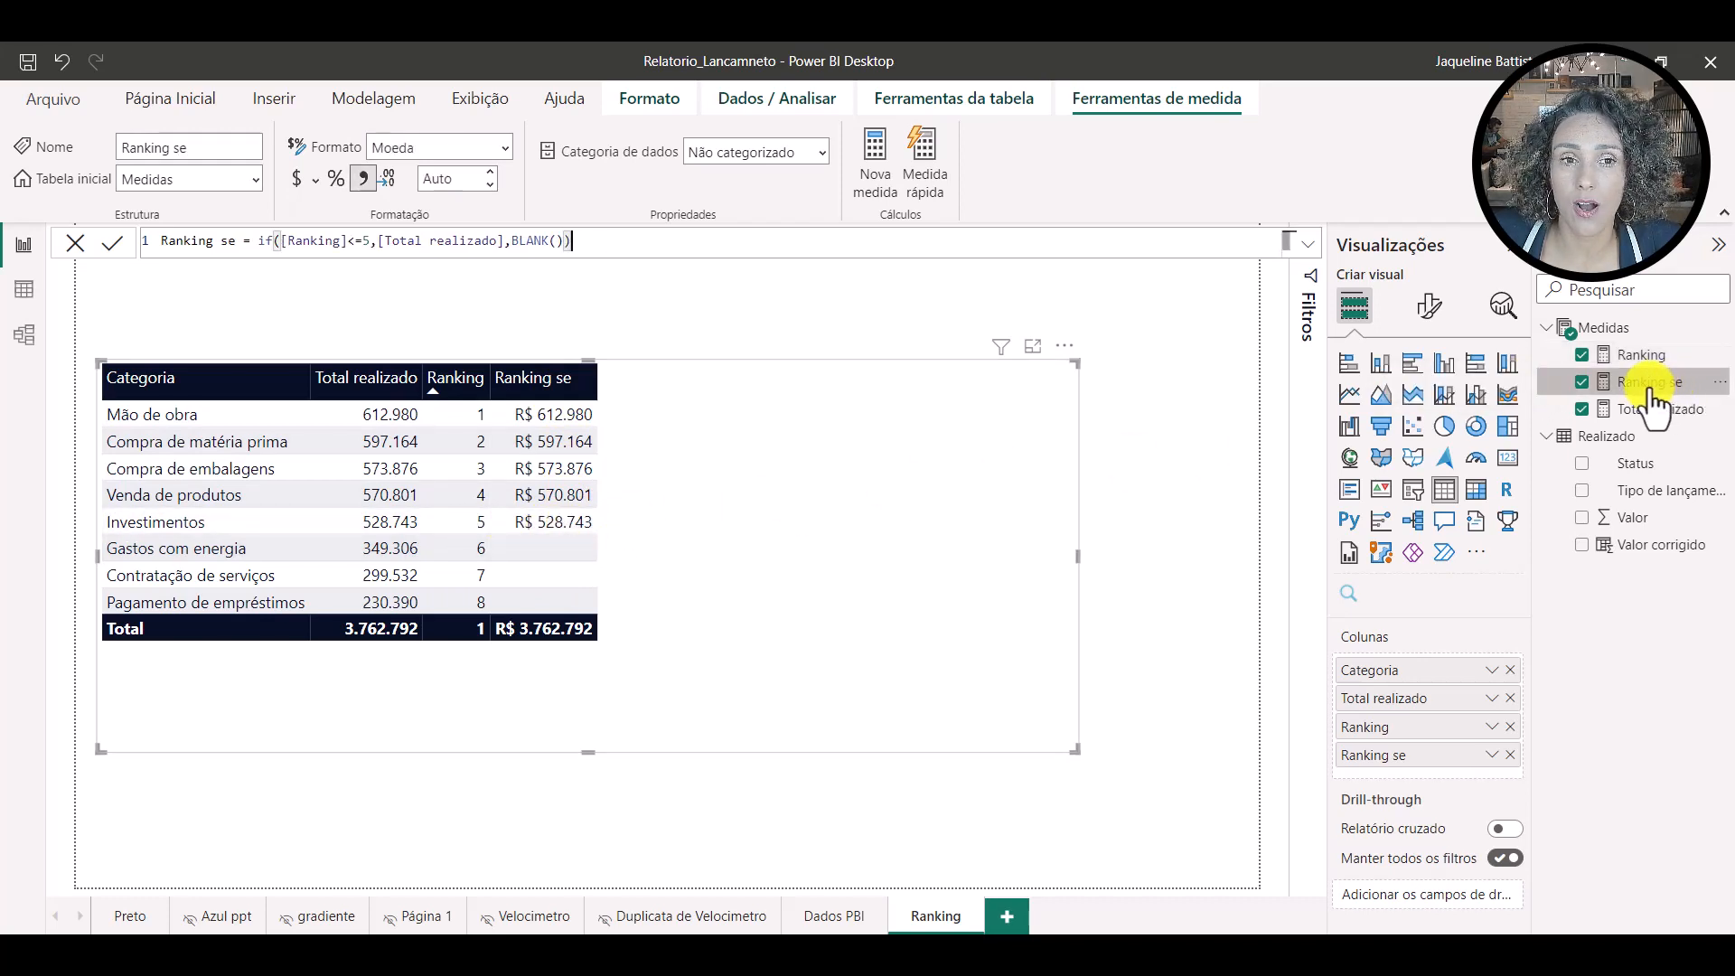
pyautogui.moveTo(260, 243); pyautogui.dragTo(274, 243)
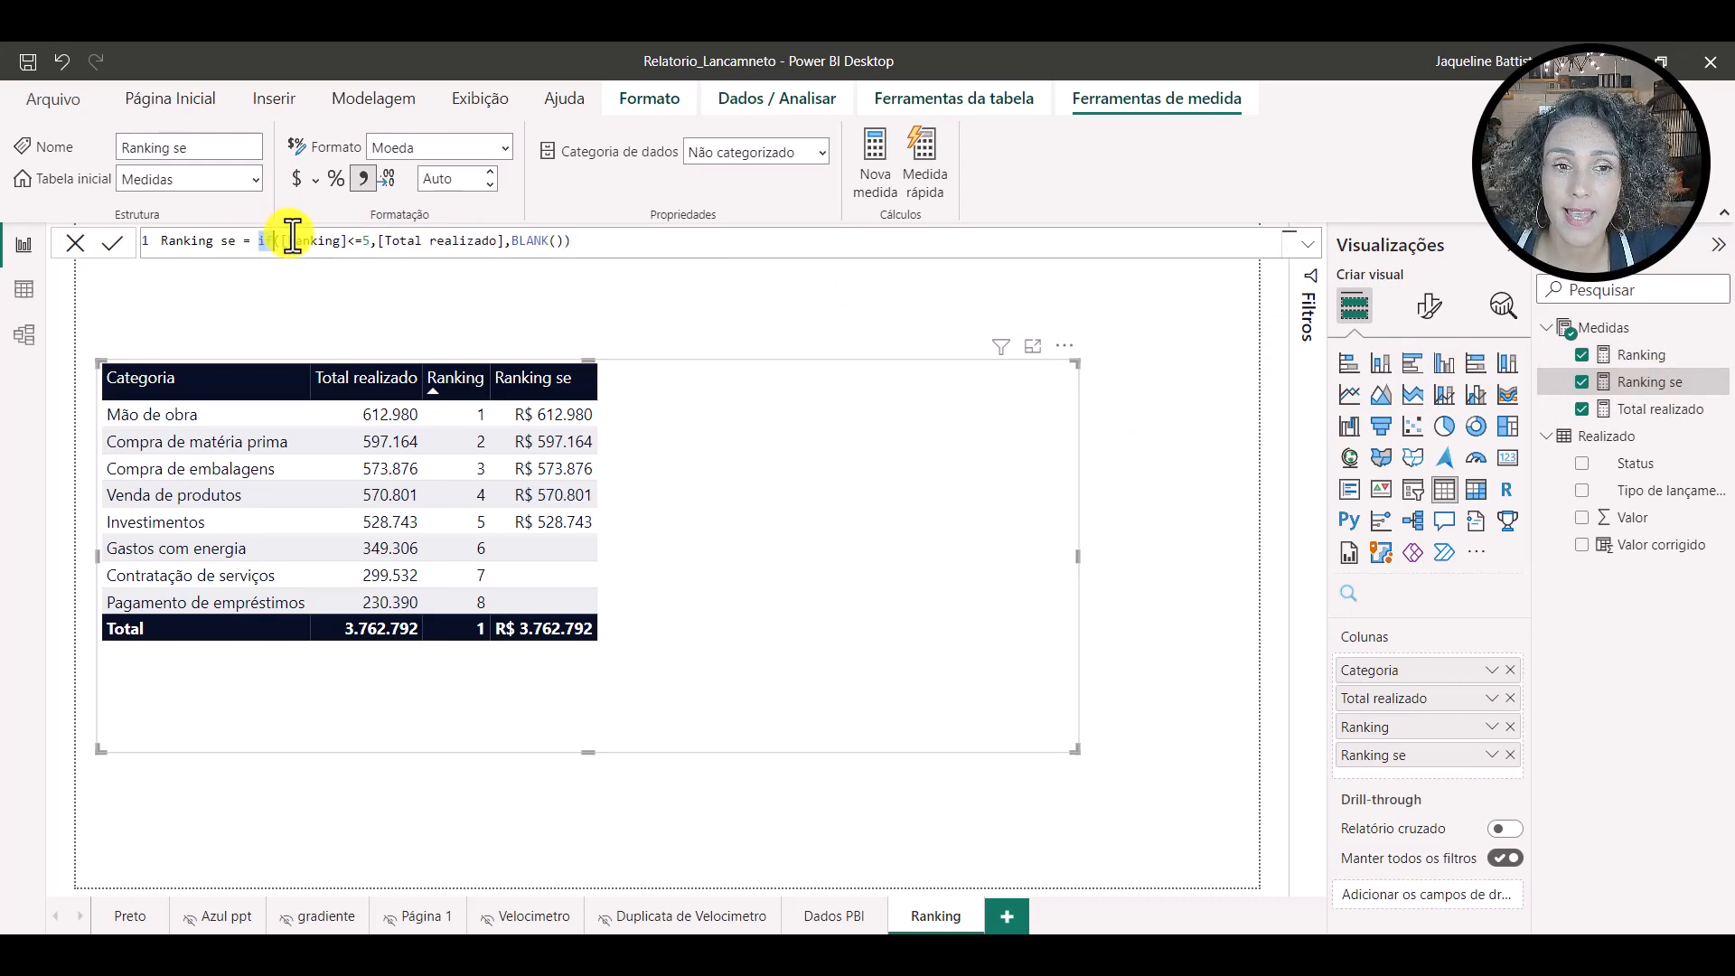
pyautogui.moveTo(283, 243); pyautogui.dragTo(349, 241)
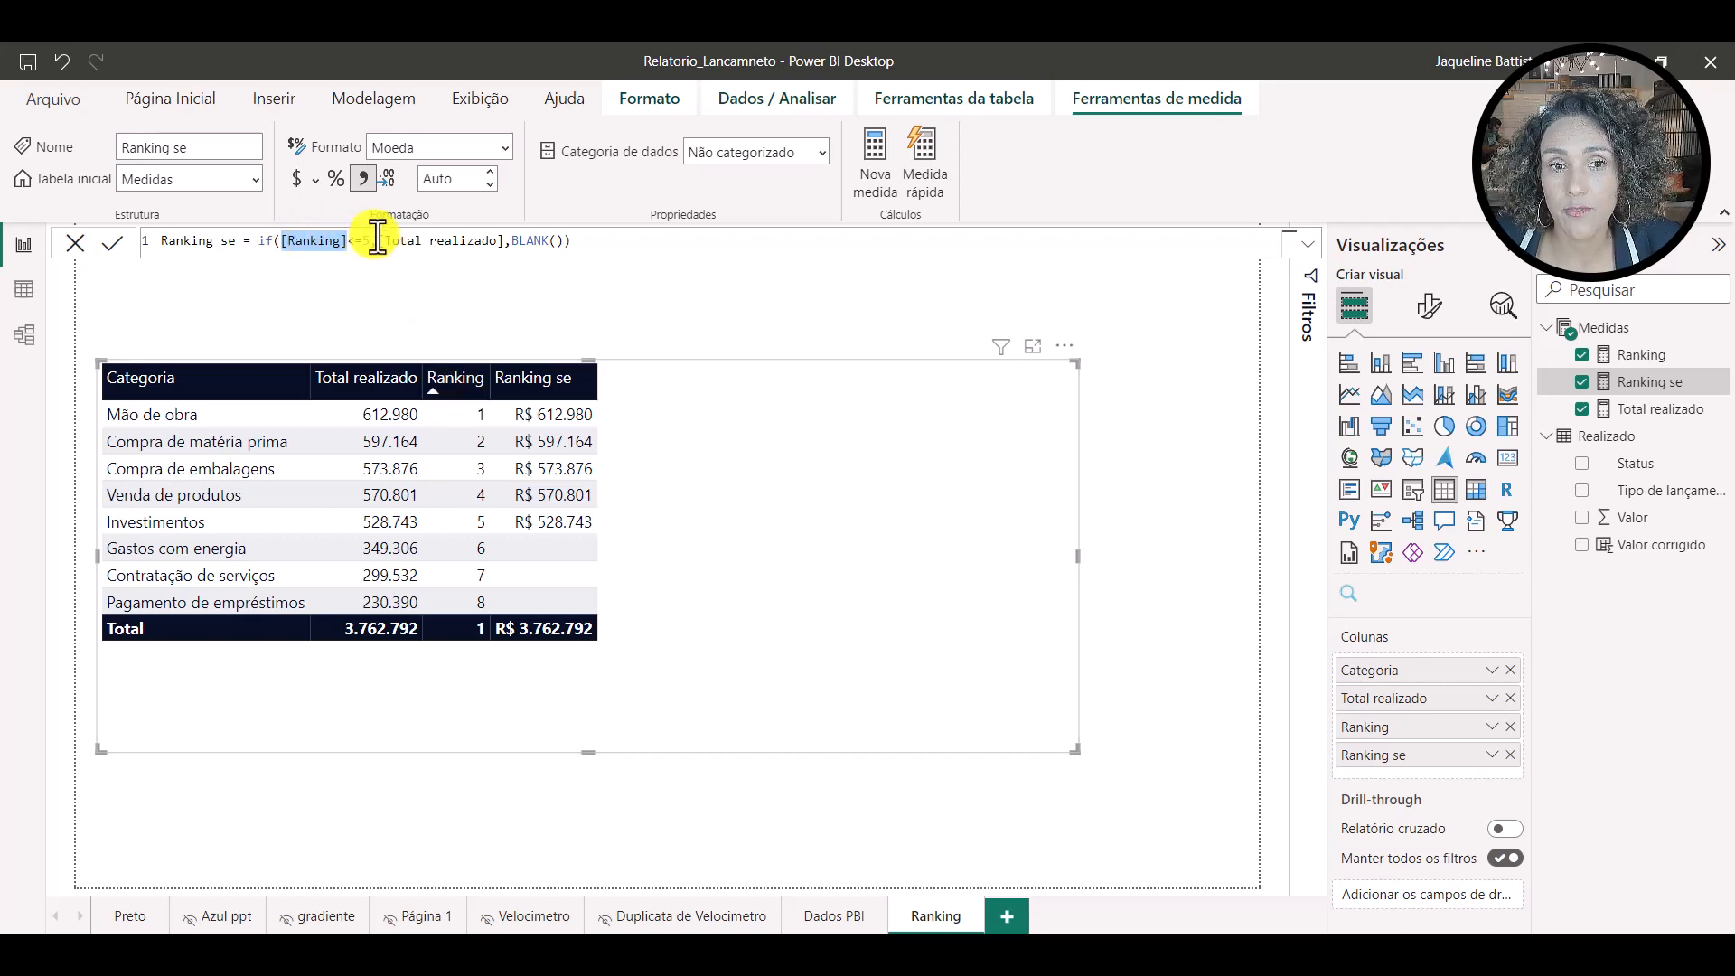
pyautogui.moveTo(378, 241); pyautogui.dragTo(503, 249)
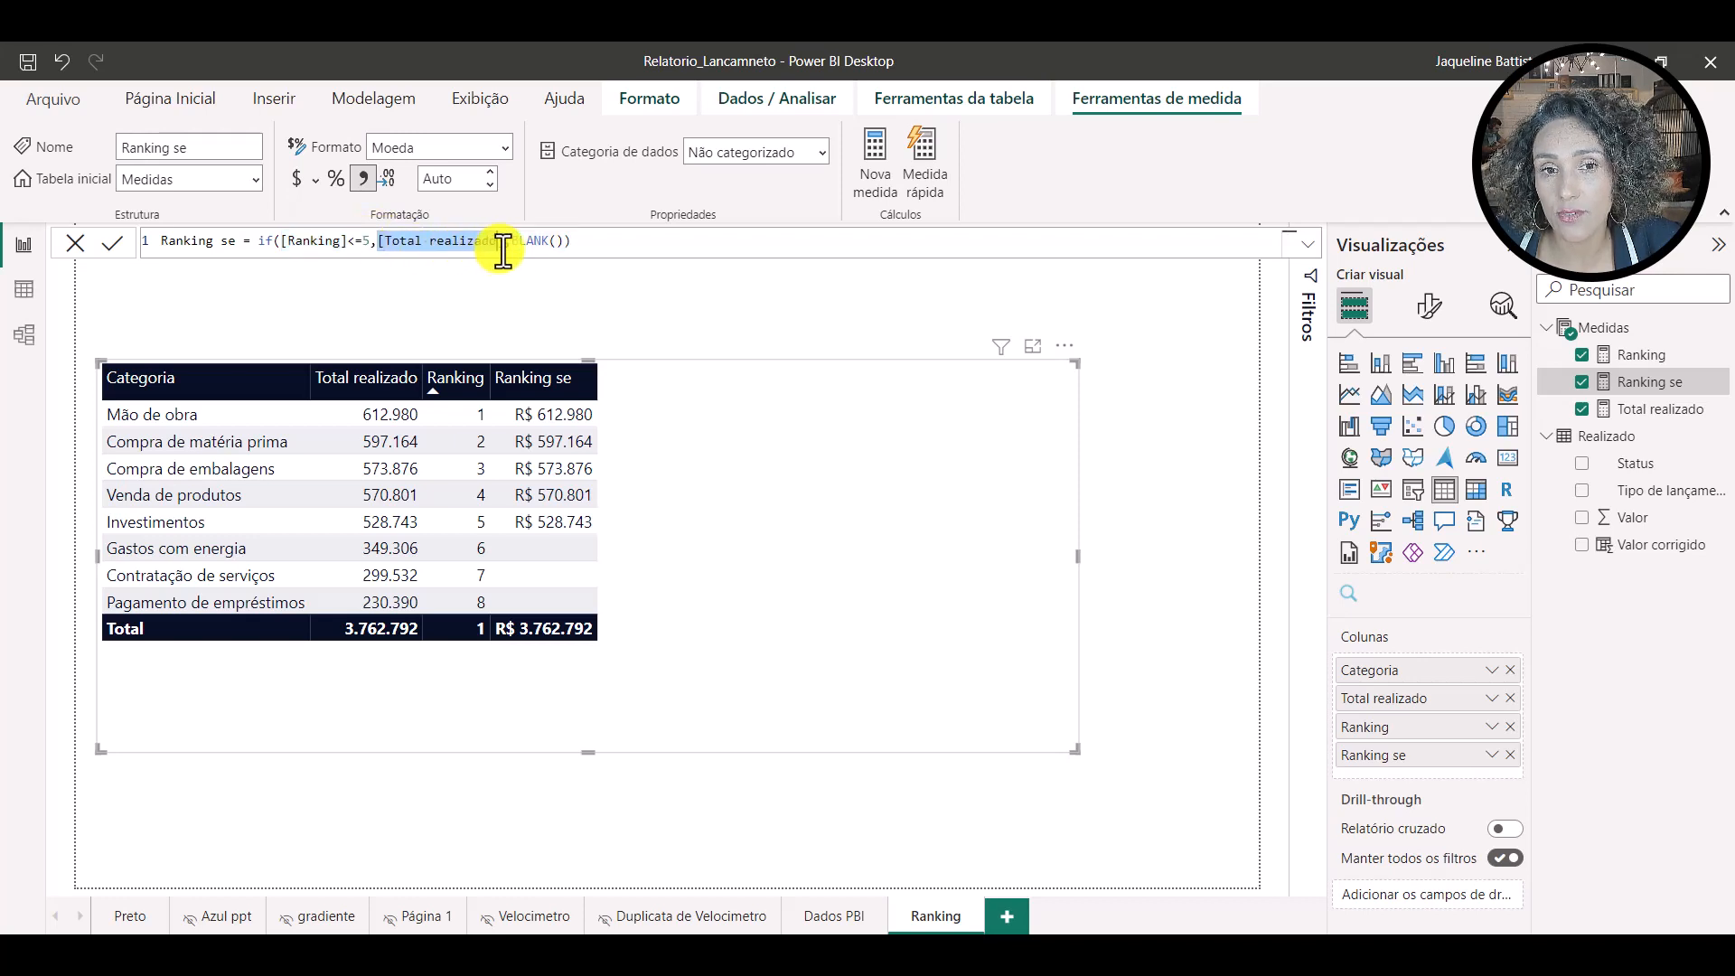
pyautogui.click(588, 246)
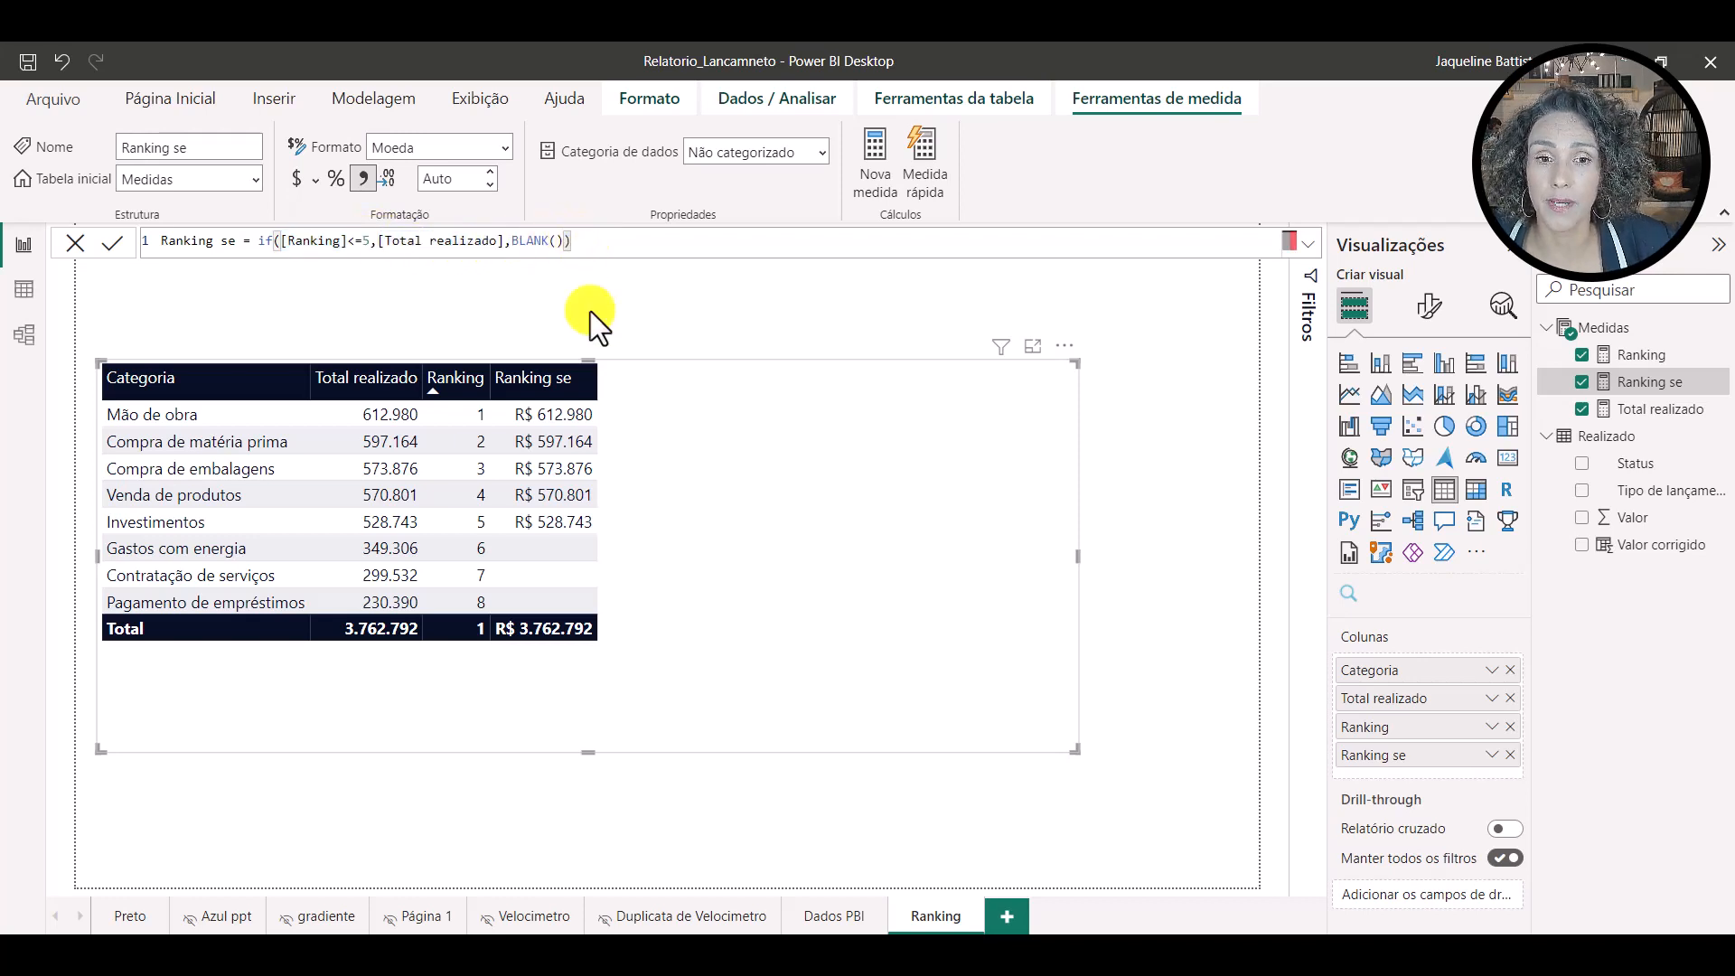
# - Create a new measure in the Medidas table and name it Ranking corrigido
pyautogui.click(791, 561)
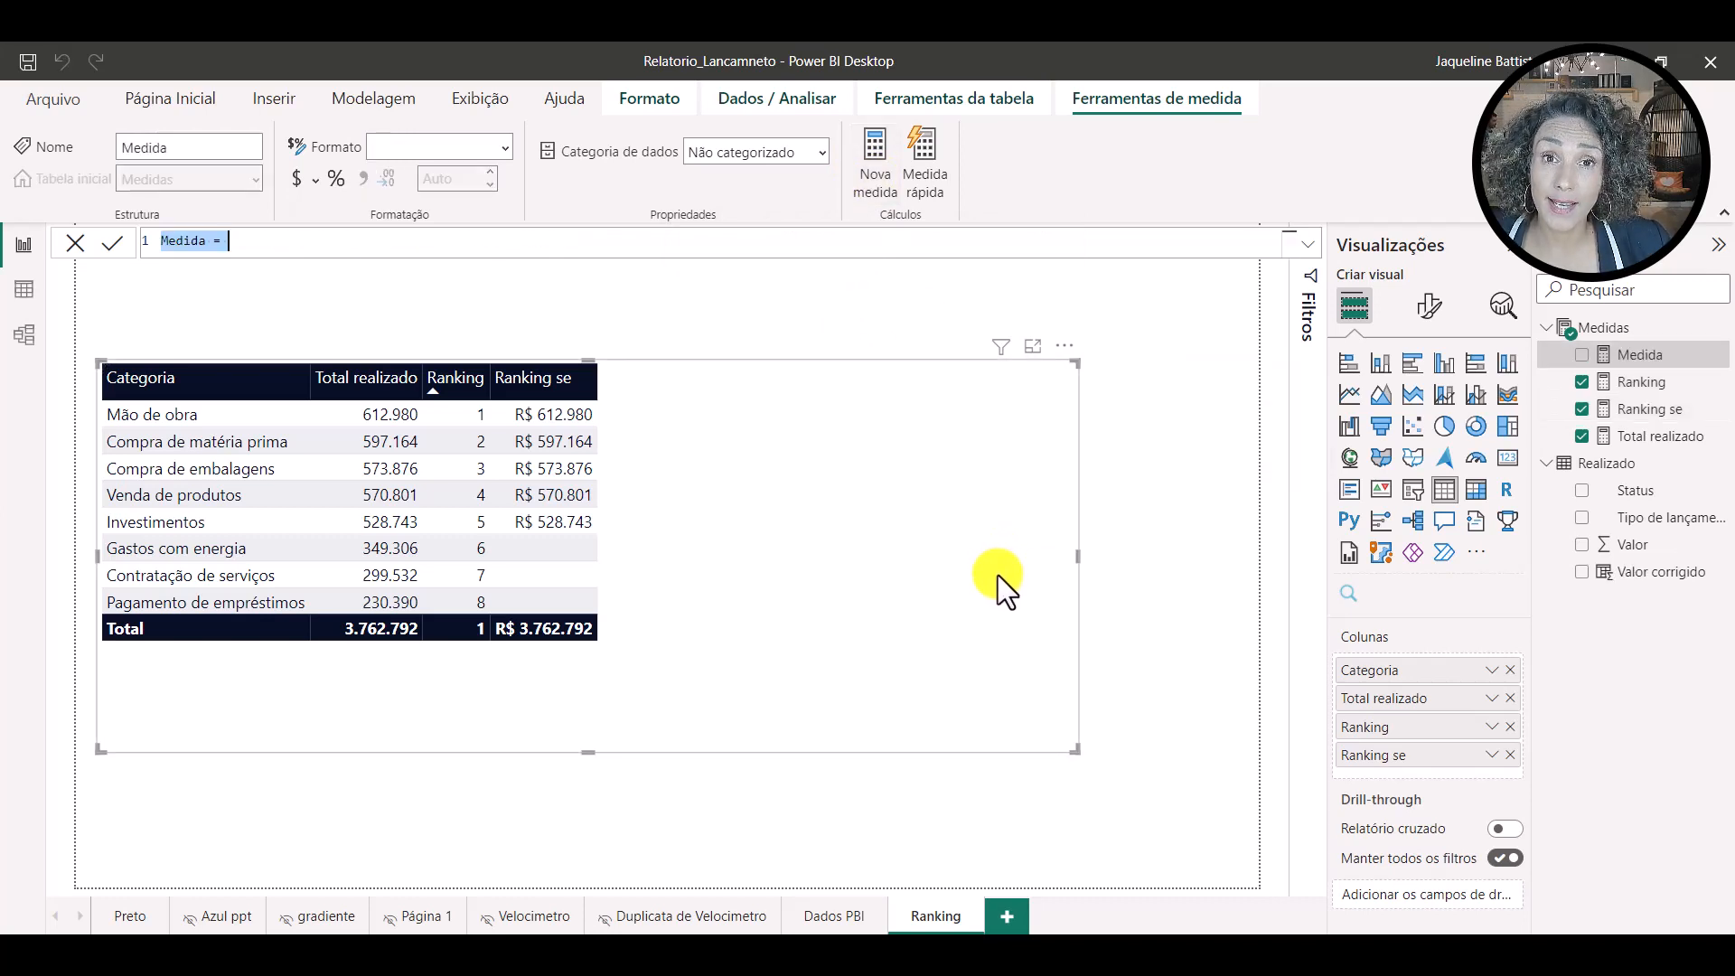
pyautogui.write('Ran')
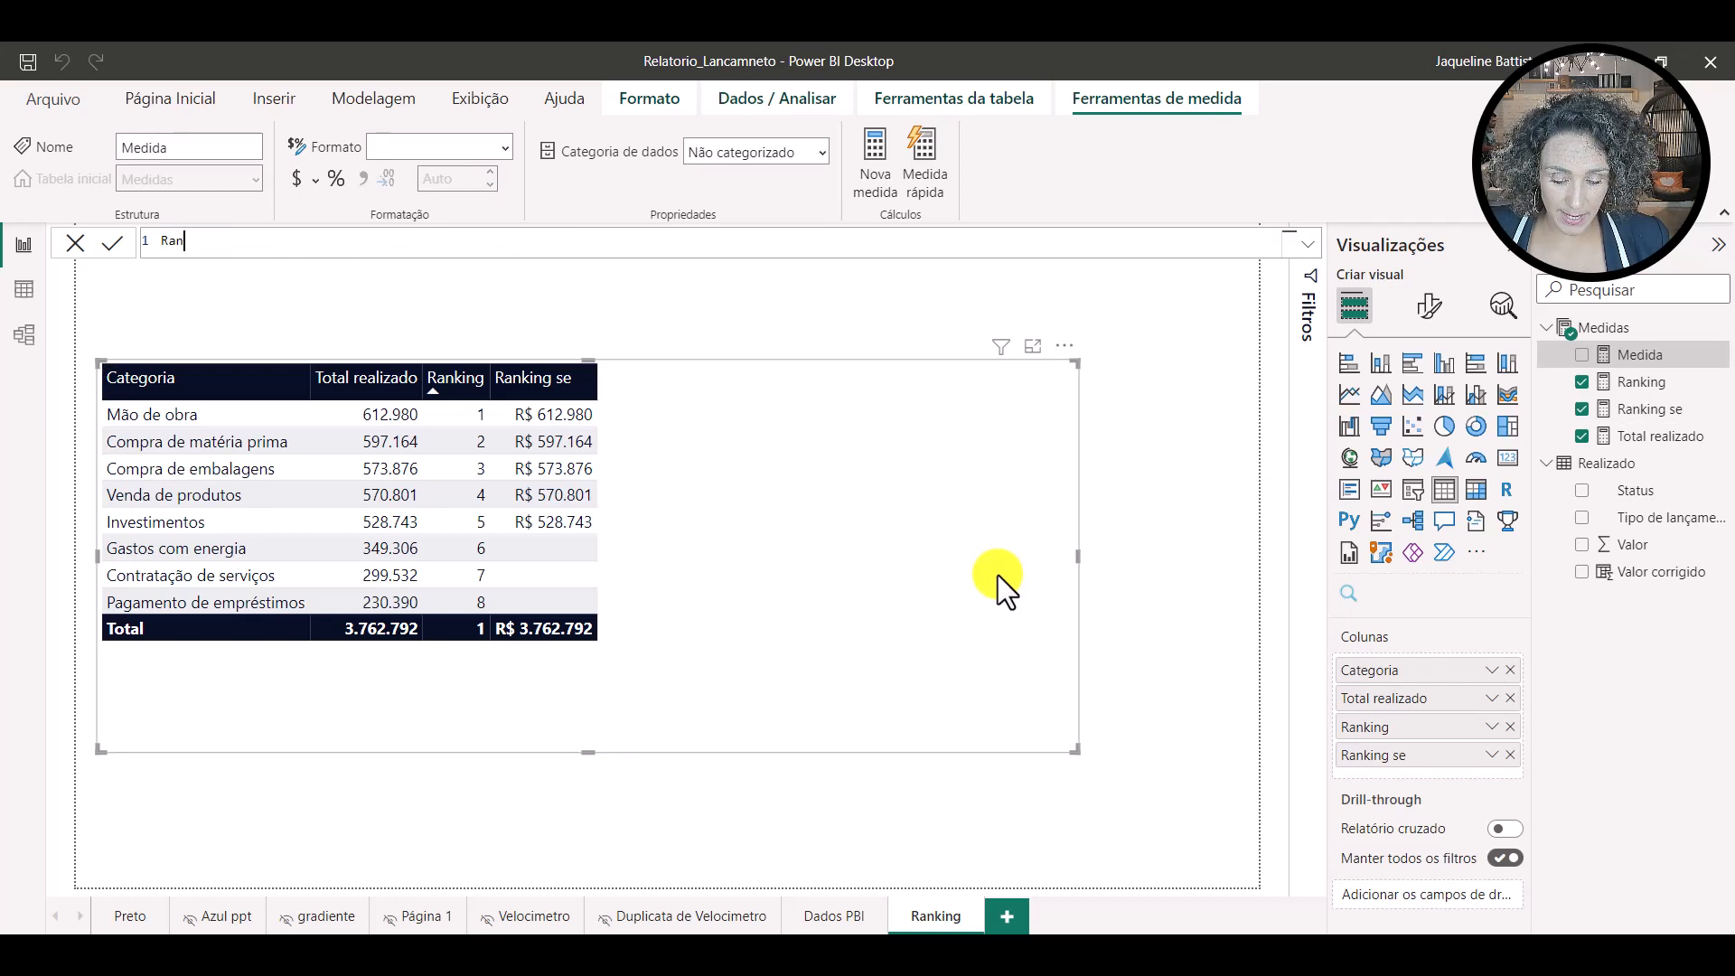
pyautogui.write('king carr')
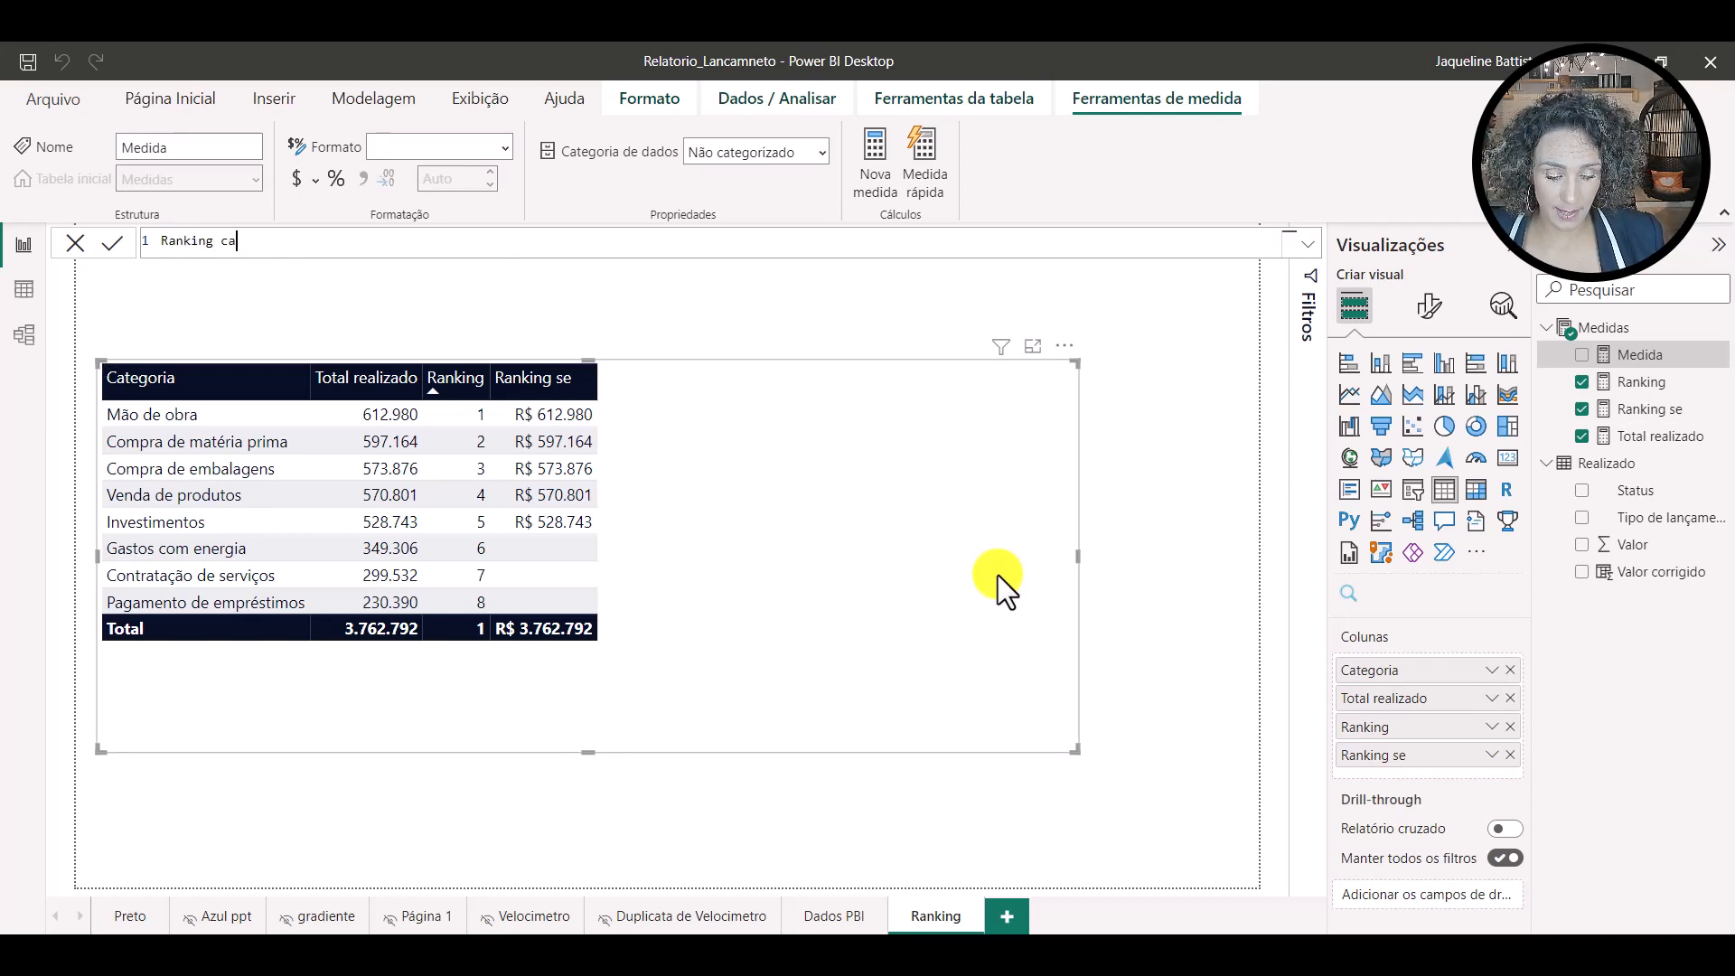
pyautogui.press('BackSpace')
pyautogui.press('BackSpace')
pyautogui.press('BackSpace')
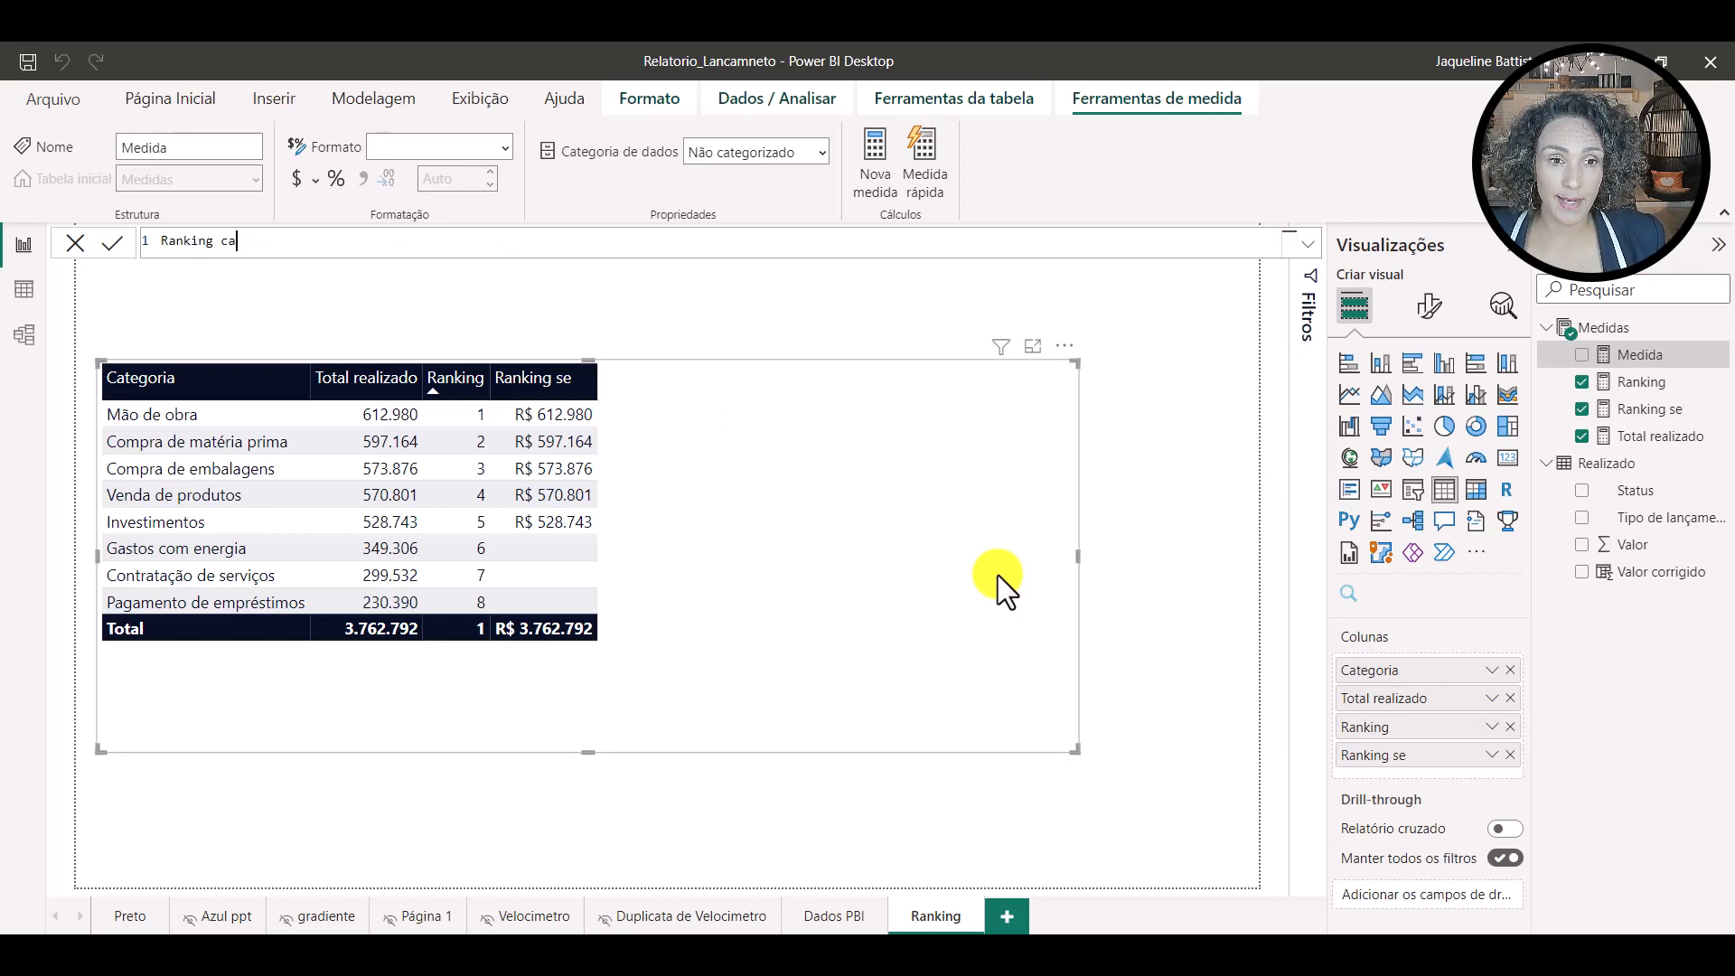
pyautogui.write('orrigido -')
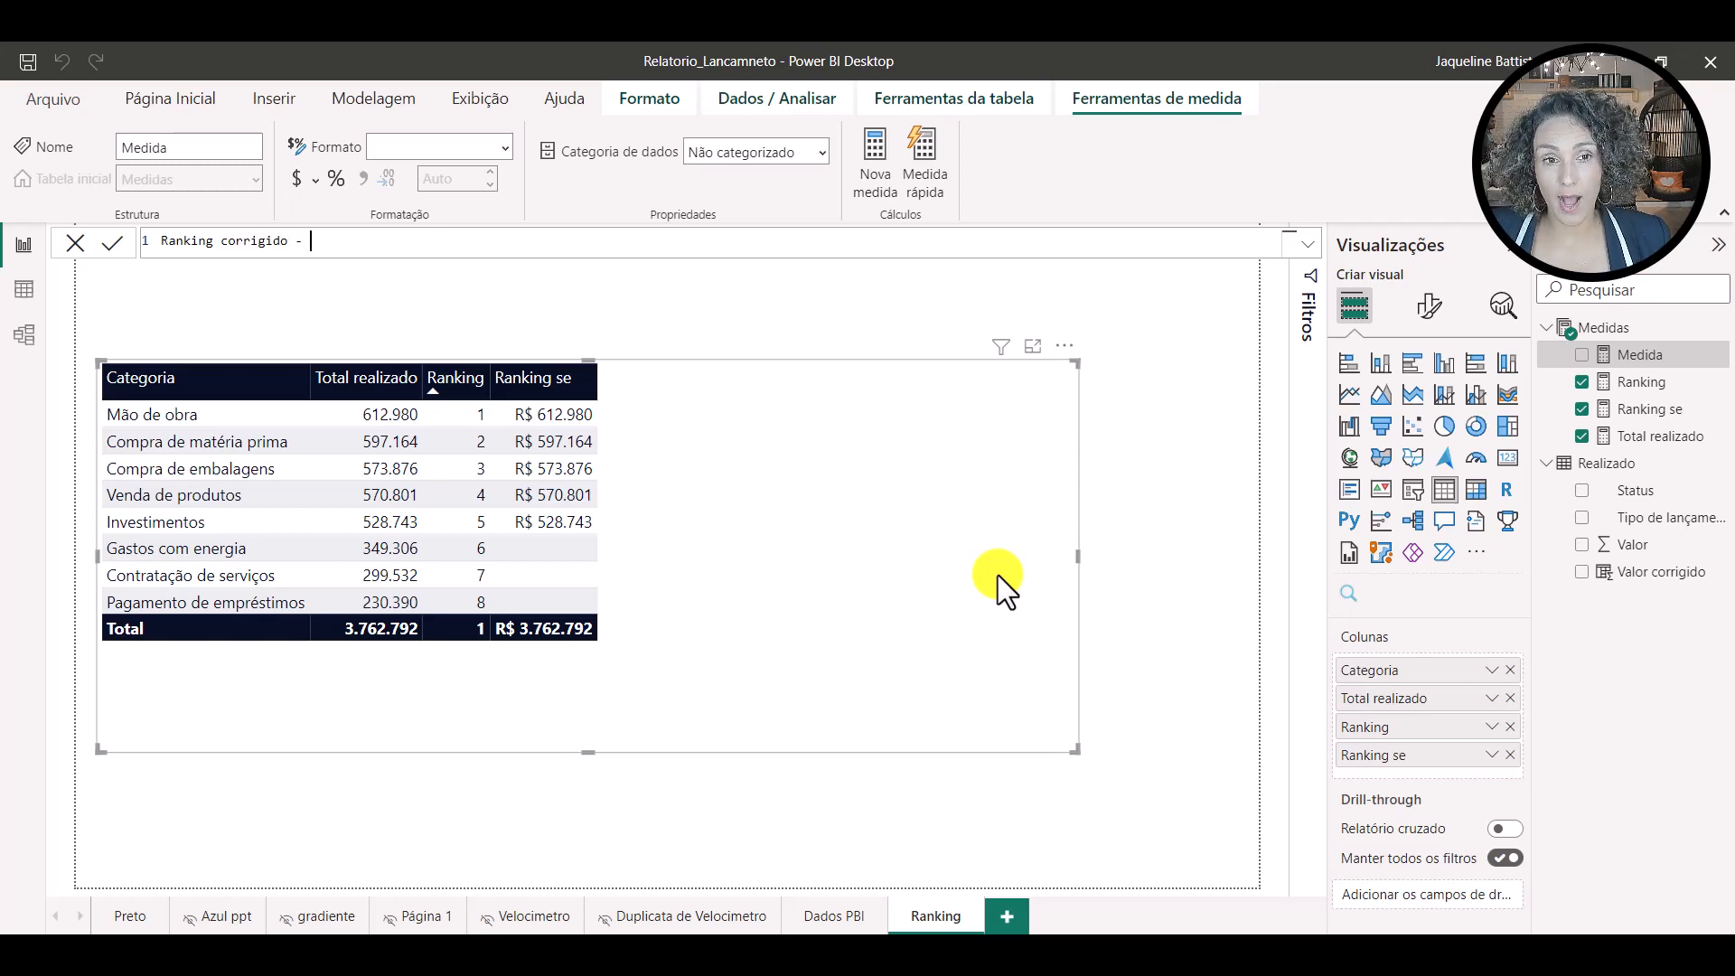
pyautogui.press('BackSpace')
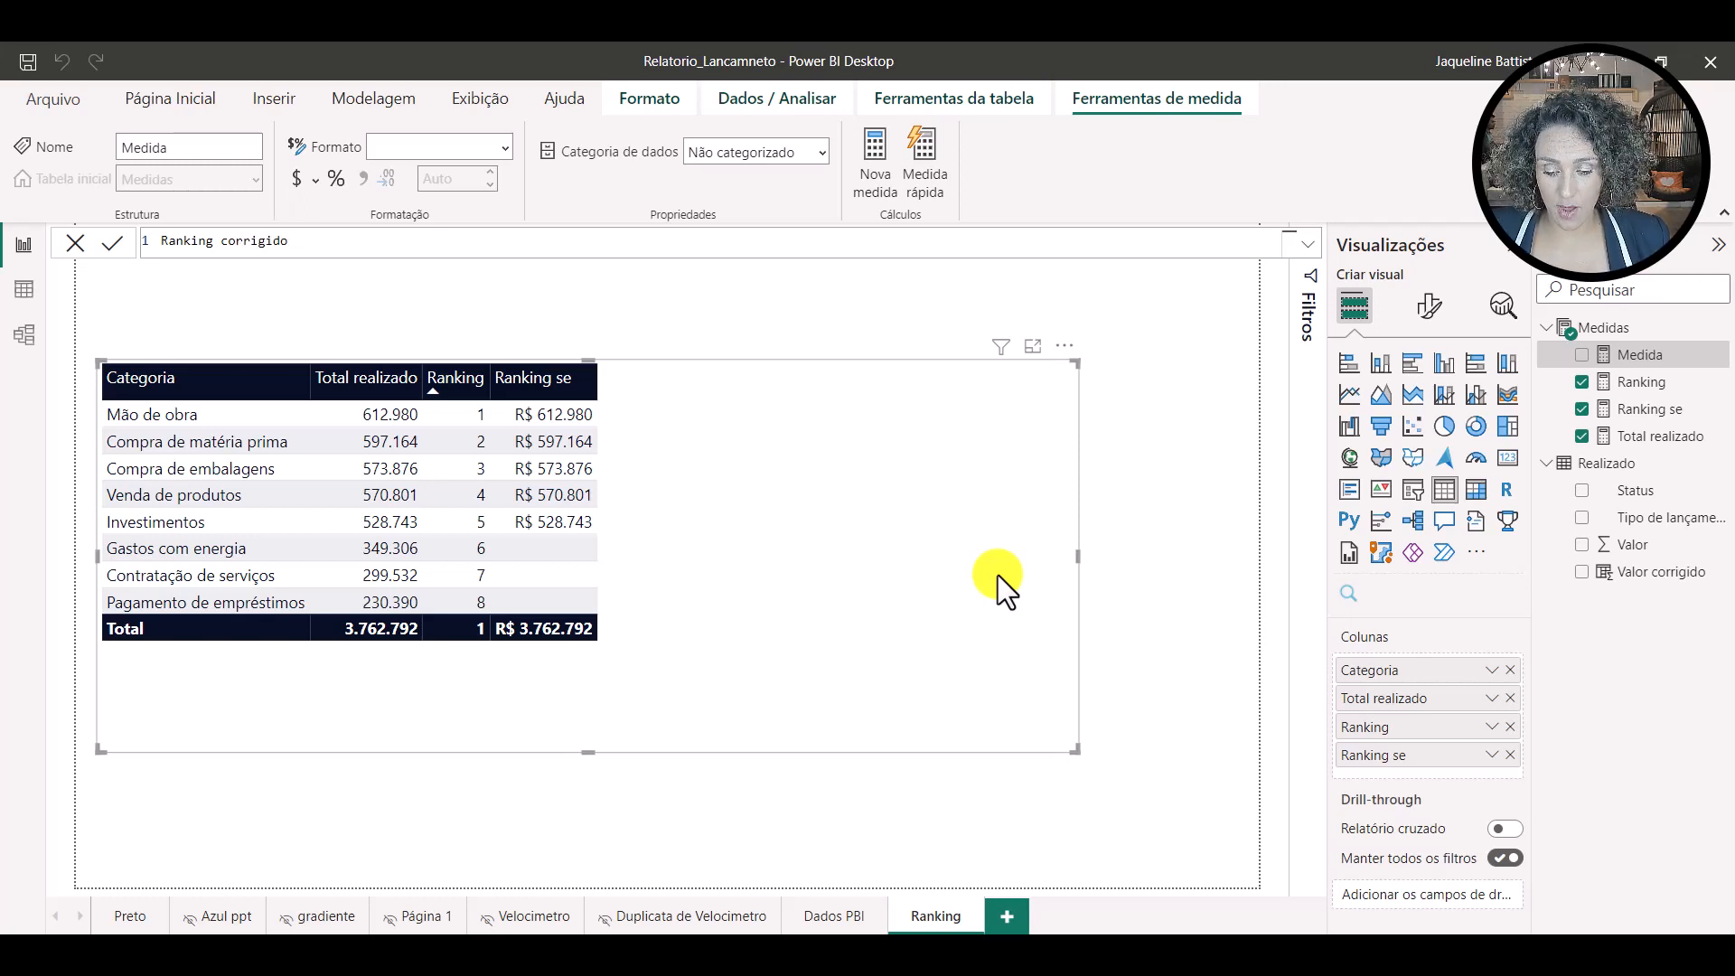
pyautogui.write('= ')
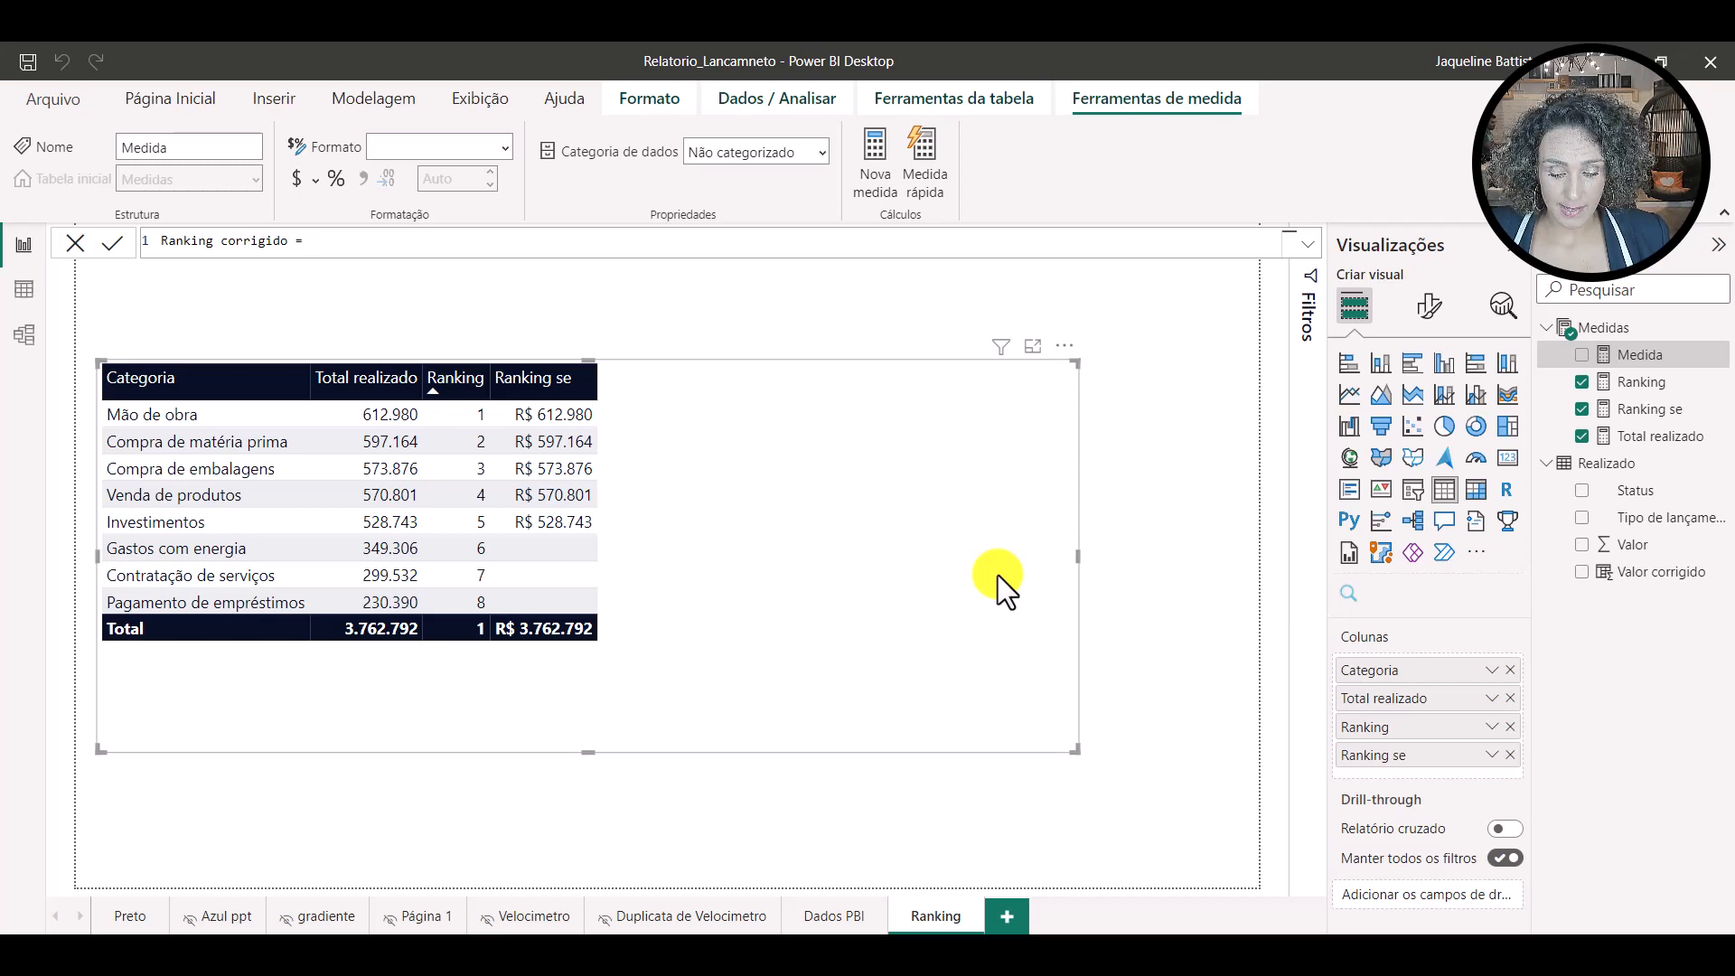
# - Begin the Ranking corrigido formula with SUMX iterating over VALUES(Realizado[Categoria])
pyautogui.write('sumx')
pyautogui.press('Tab')
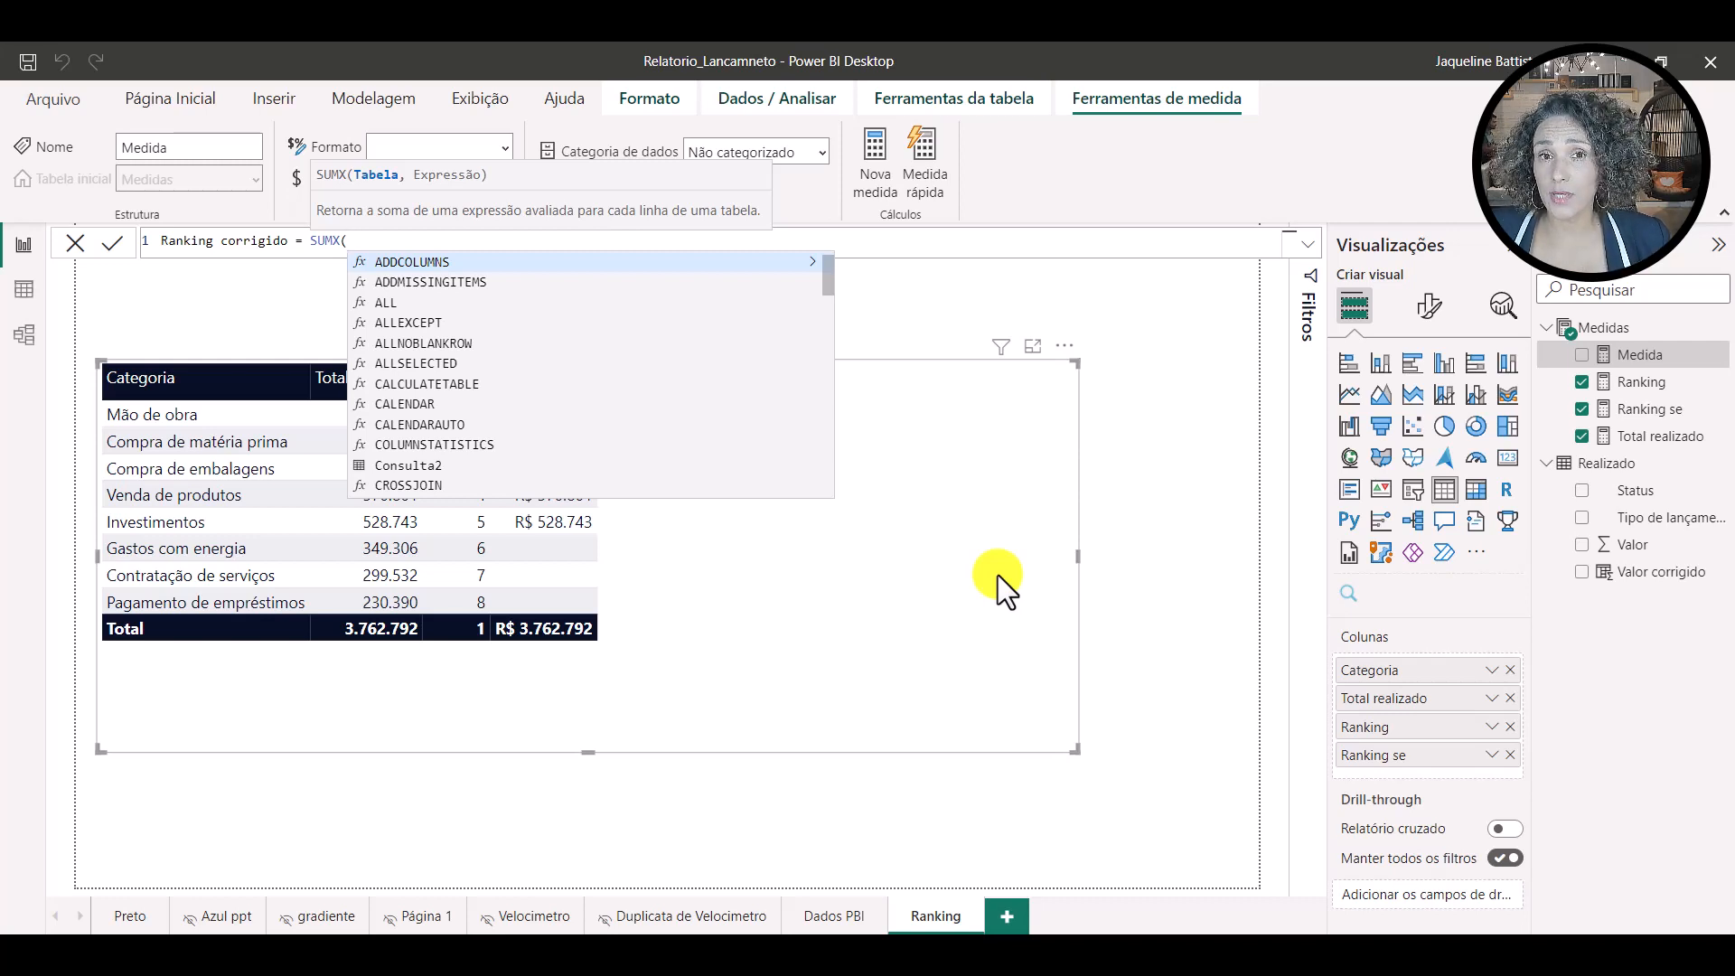
pyautogui.write('value')
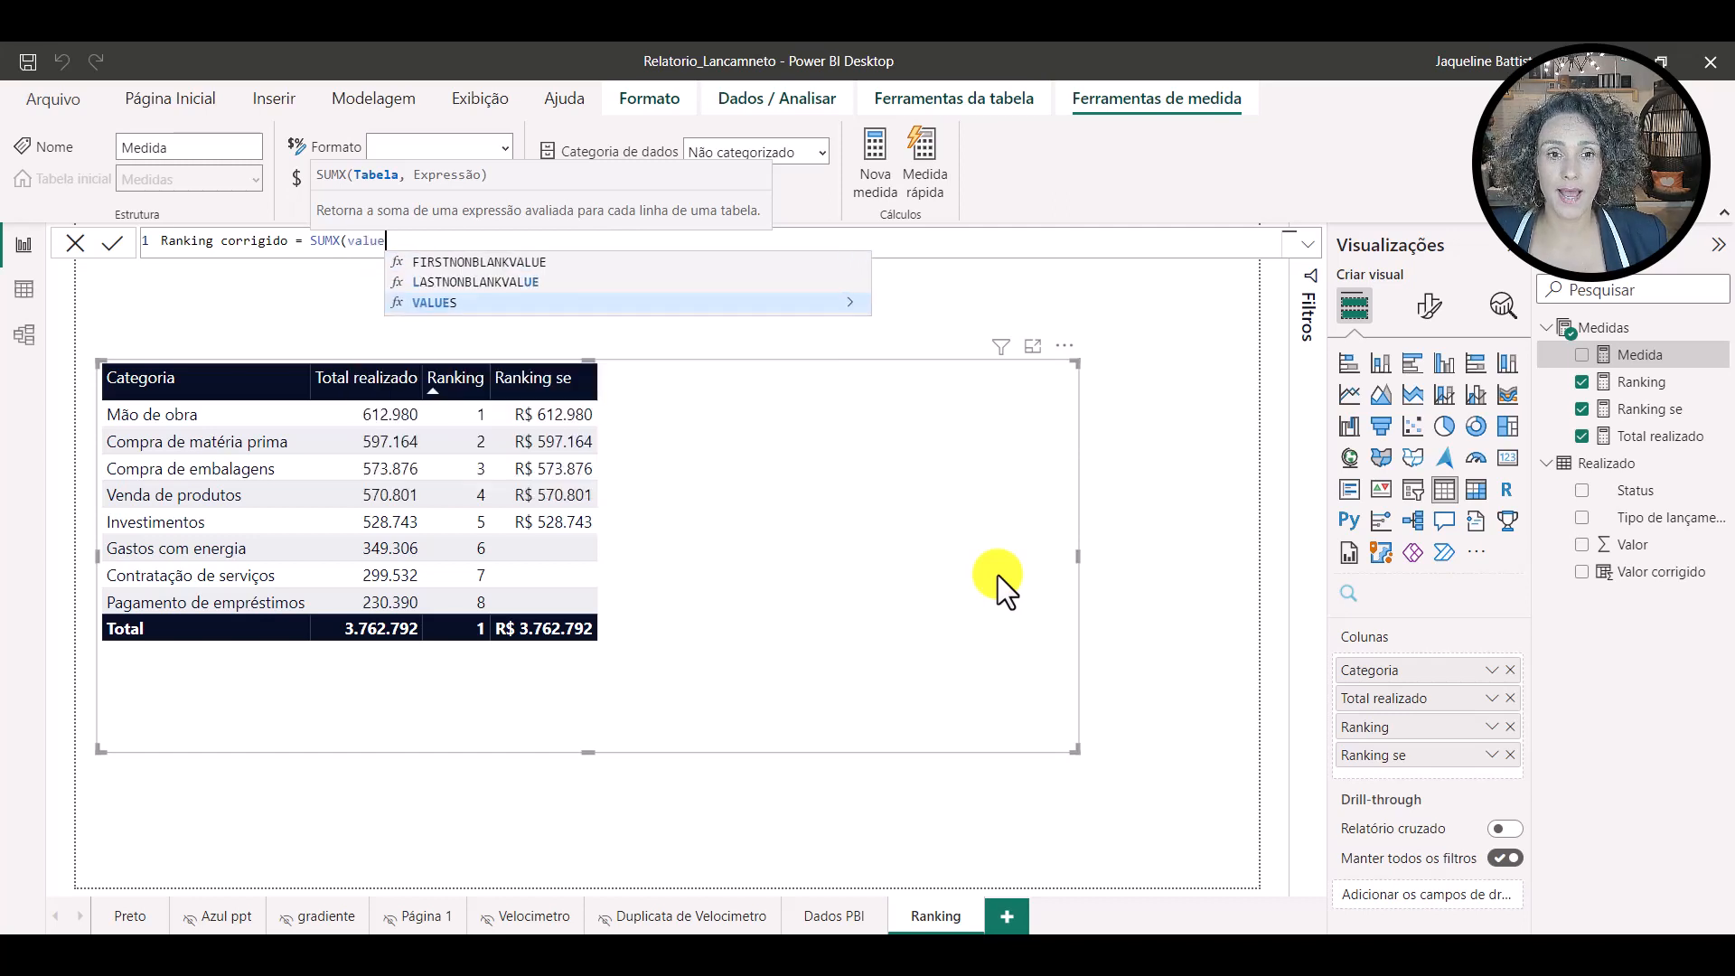
pyautogui.press('Tab')
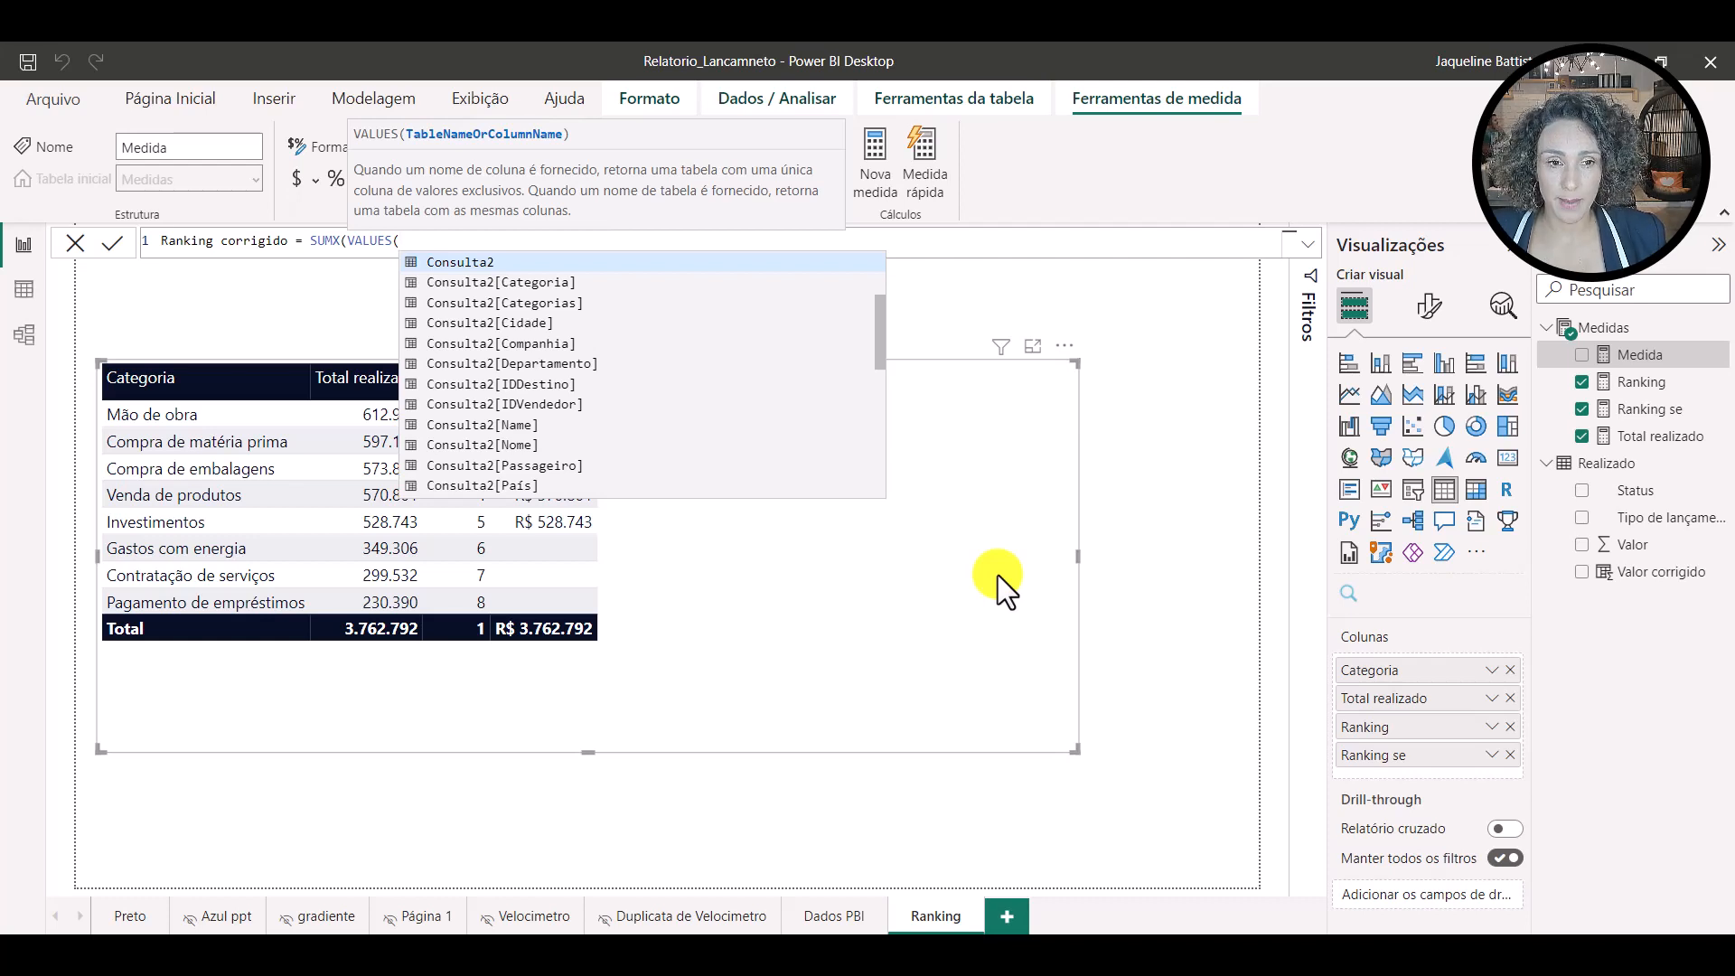
pyautogui.write('cate')
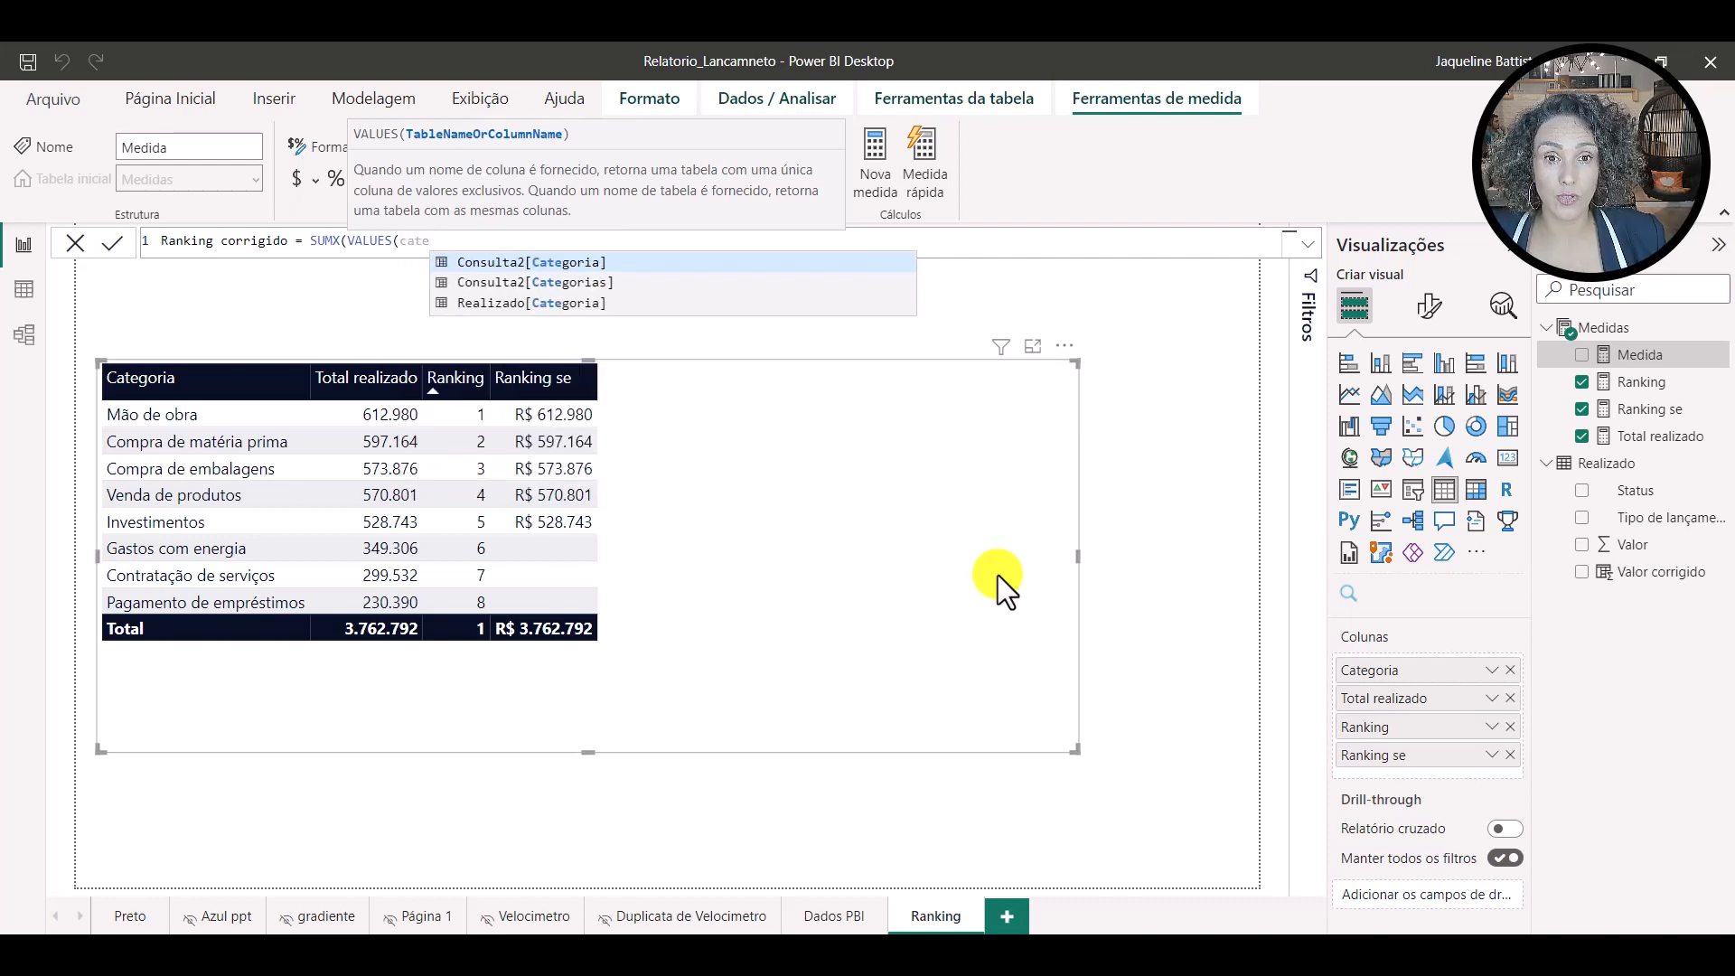
pyautogui.click(535, 304)
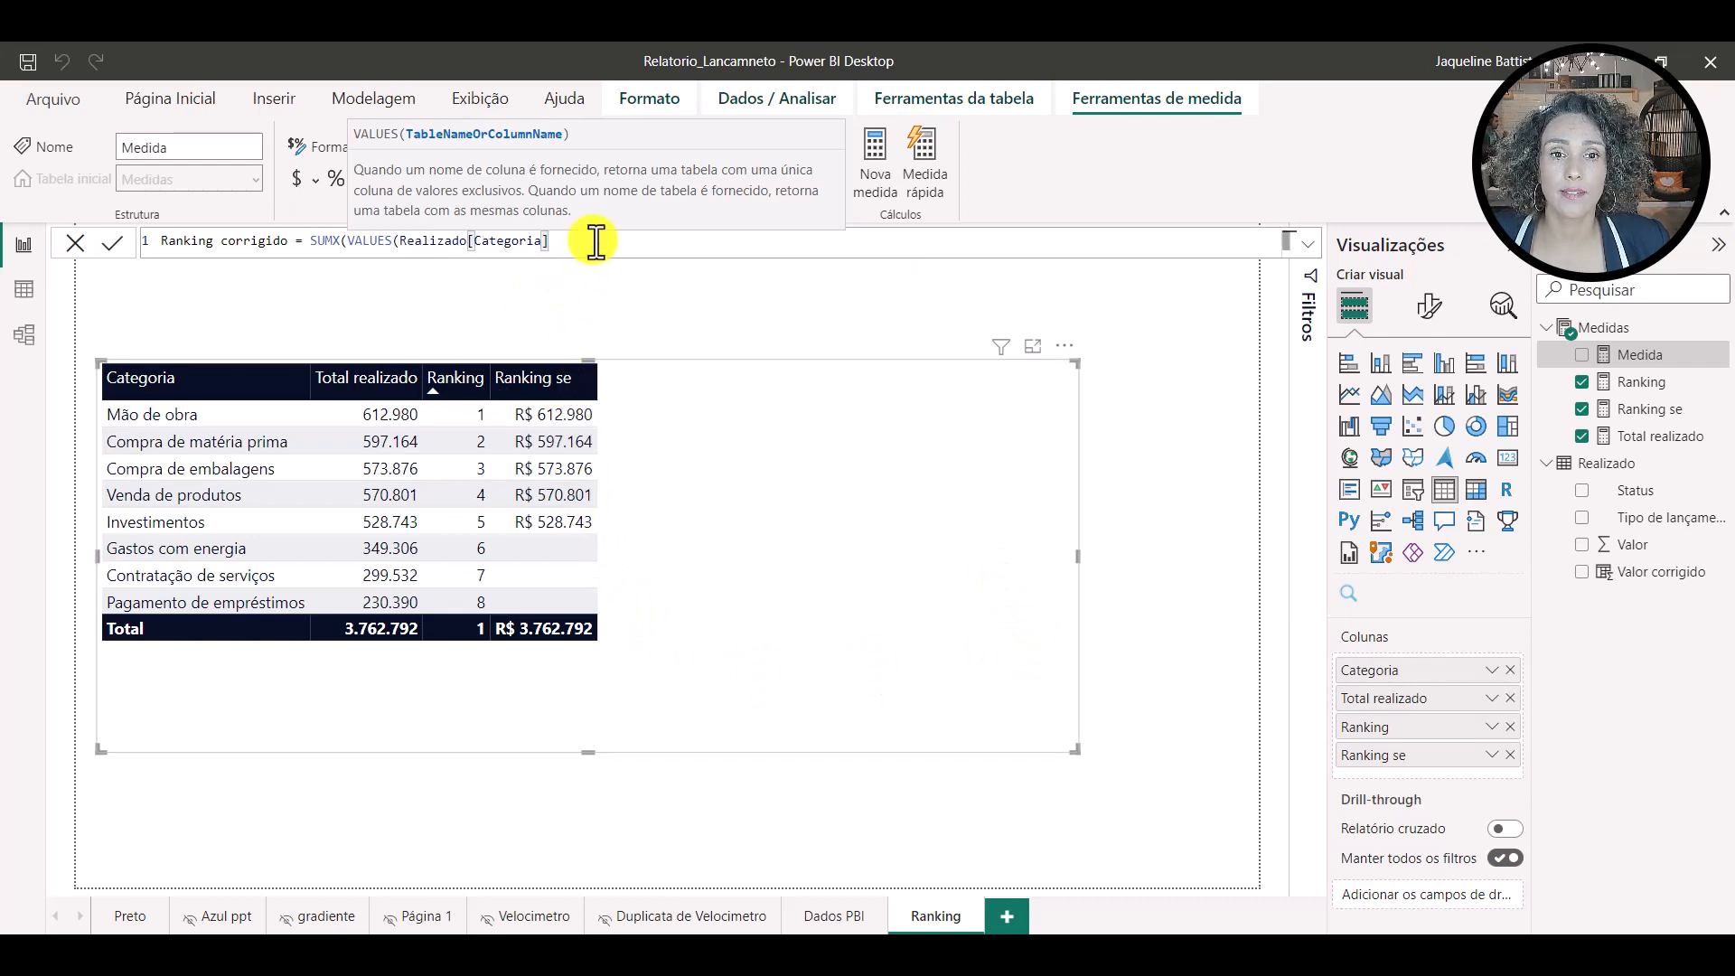
pyautogui.write(')')
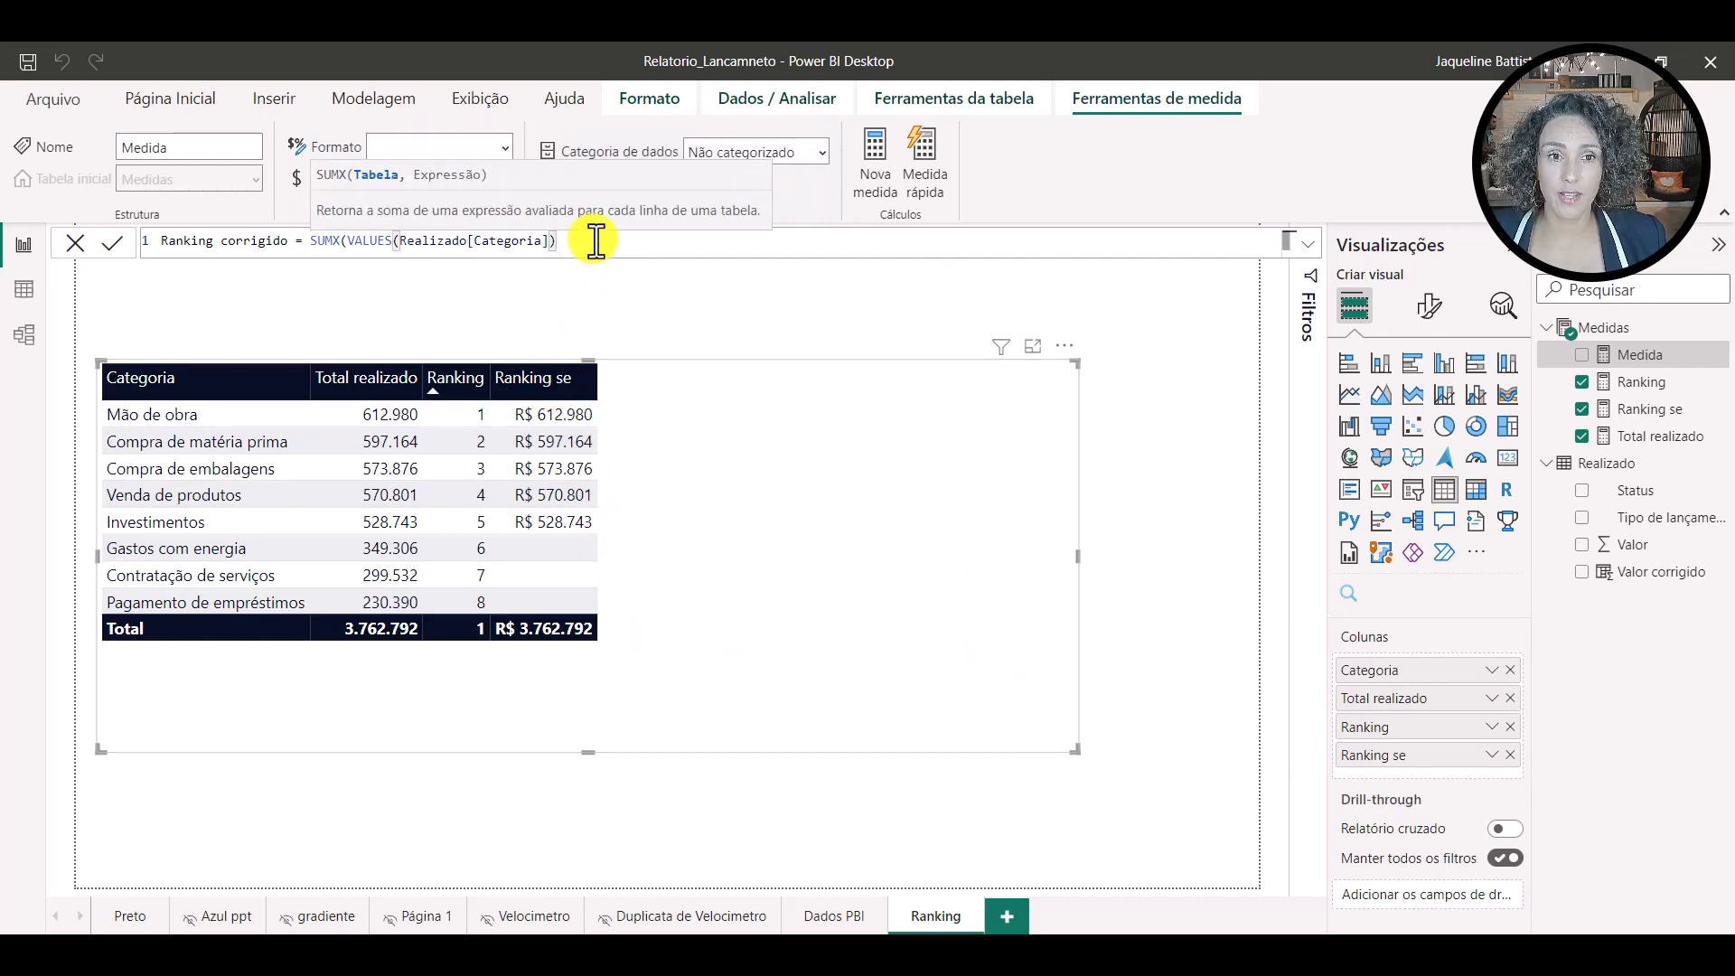
pyautogui.write(',')
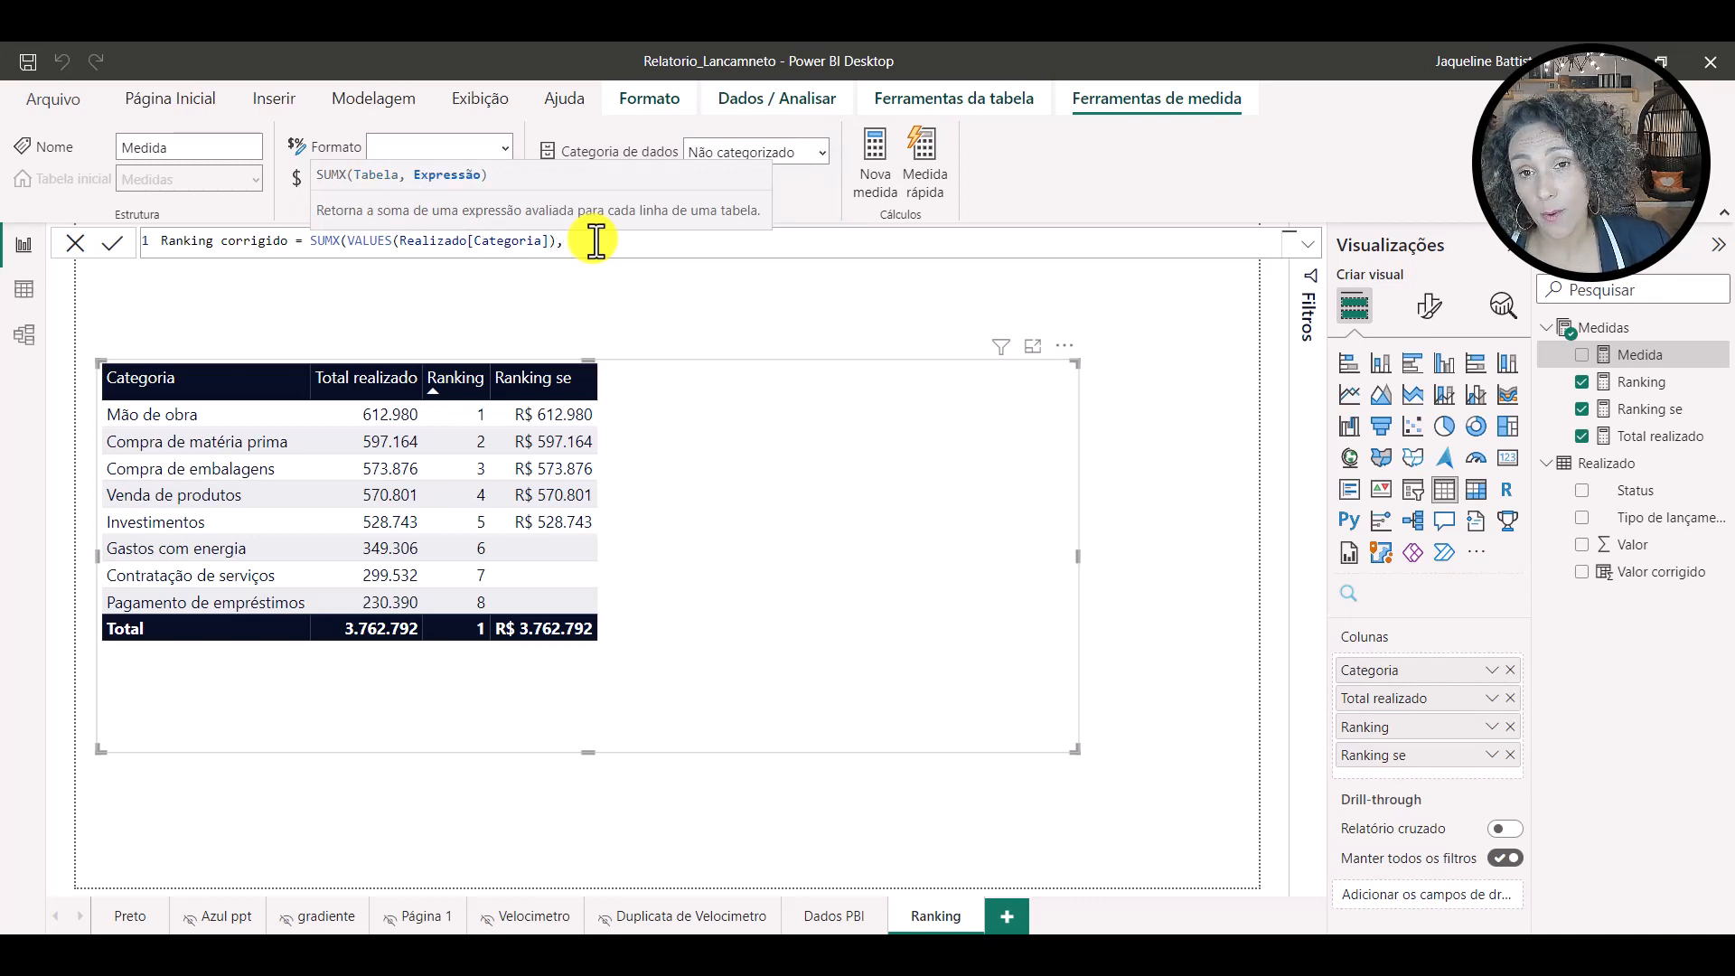
# - Complete the SUMX formula with [Ranking se] as its expression and add the Ranking corrigido measure to the table visual
pyautogui.write('rank')
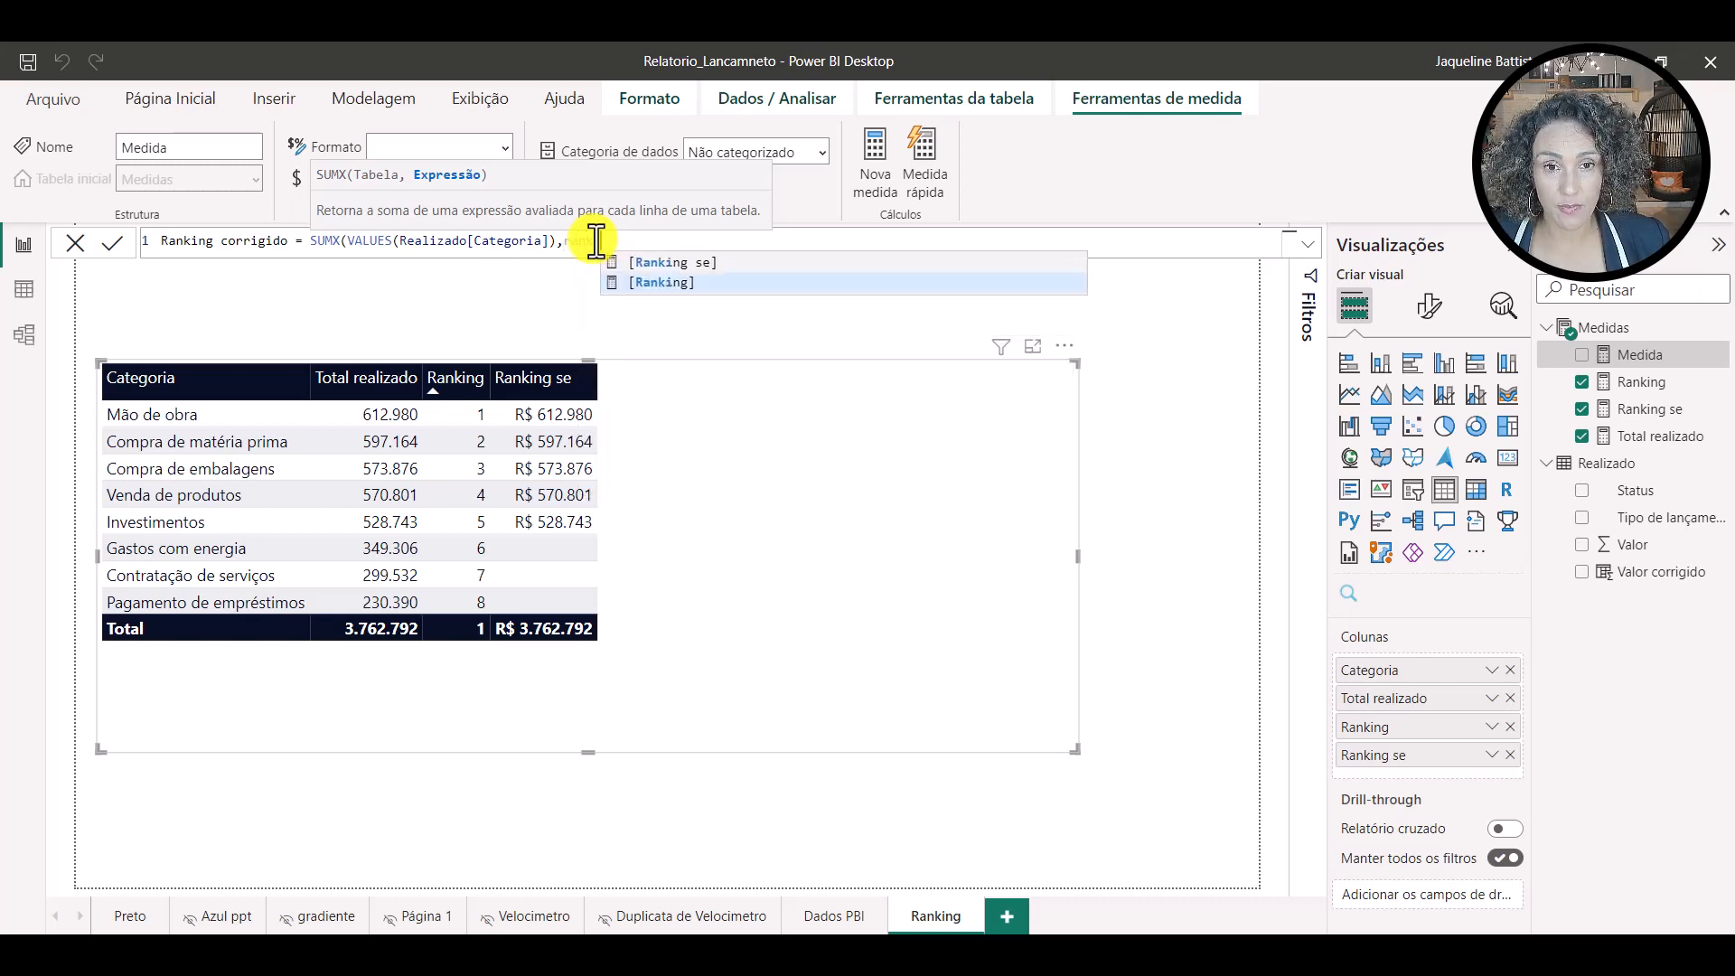
pyautogui.press('Up')
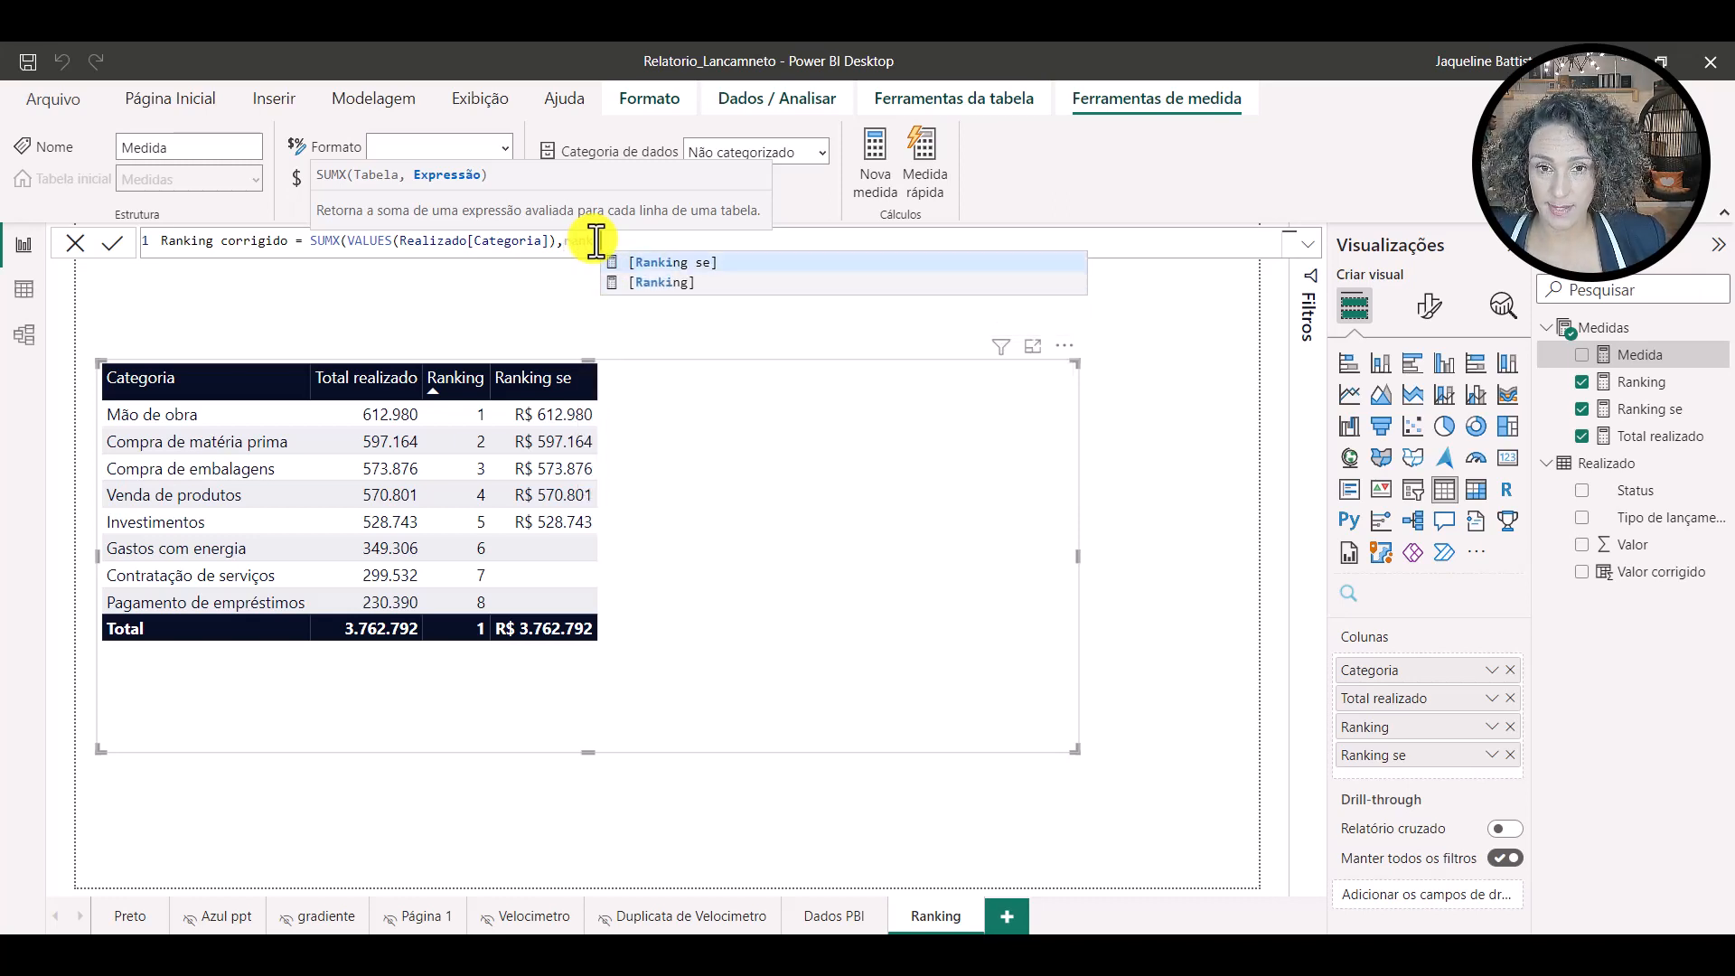
pyautogui.press('Tab')
pyautogui.write(')')
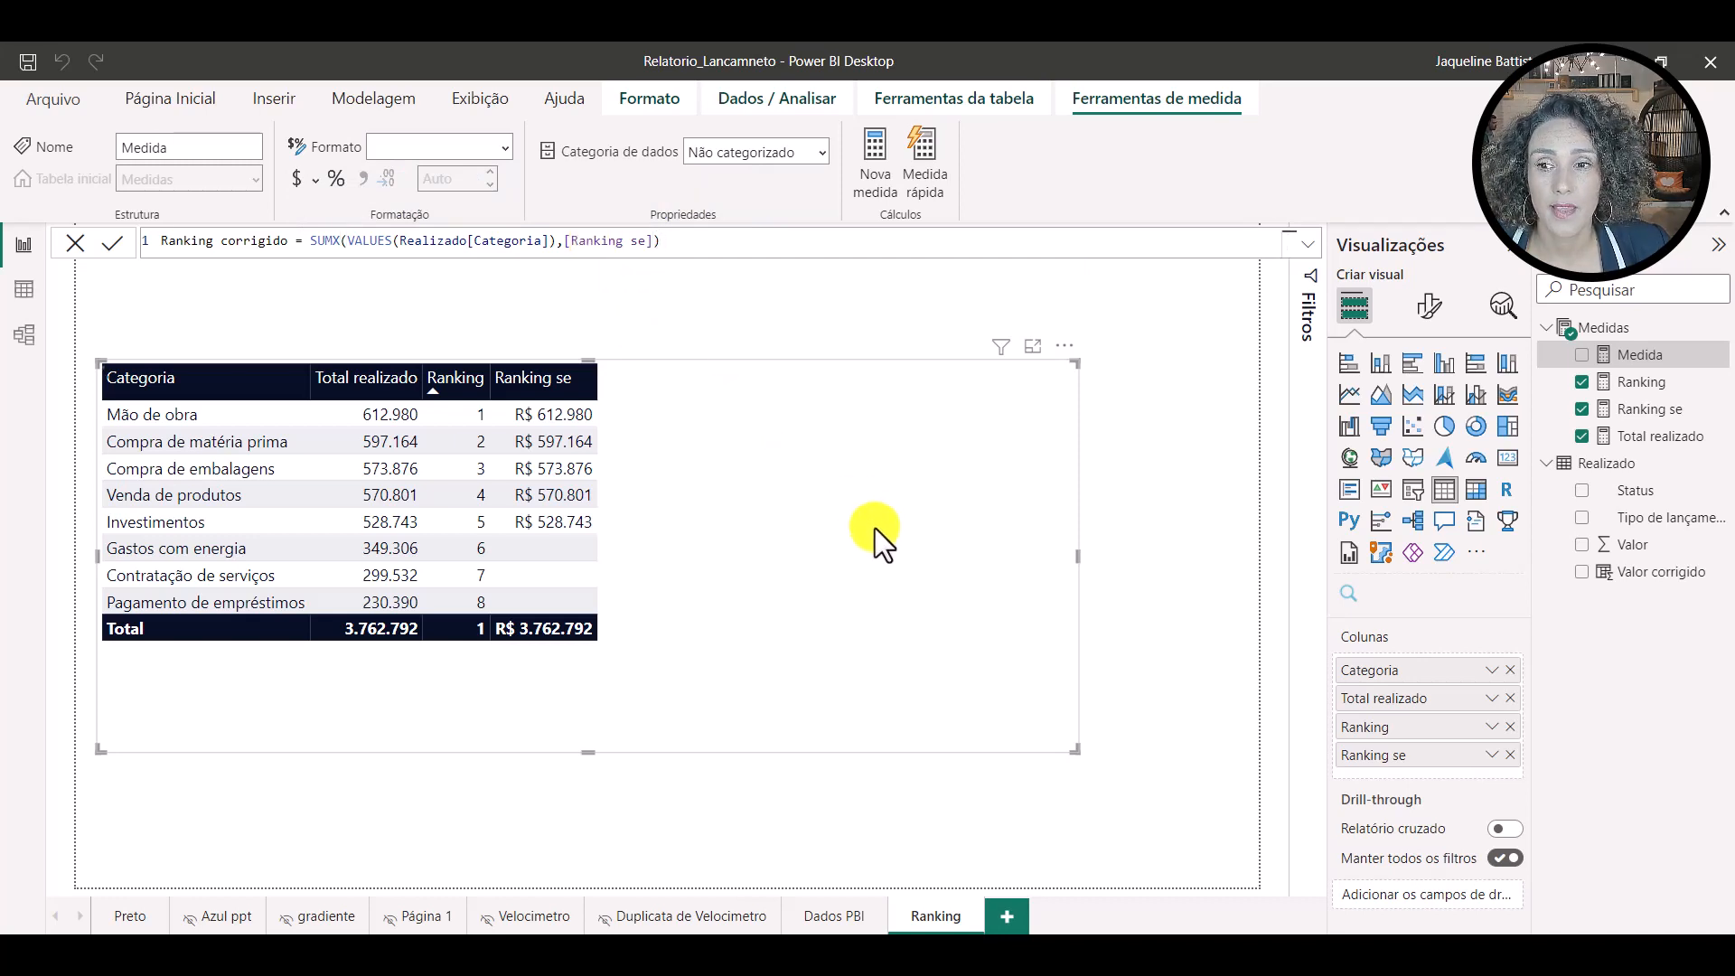
pyautogui.press('Return')
pyautogui.moveTo(1673, 370); pyautogui.dragTo(940, 537)
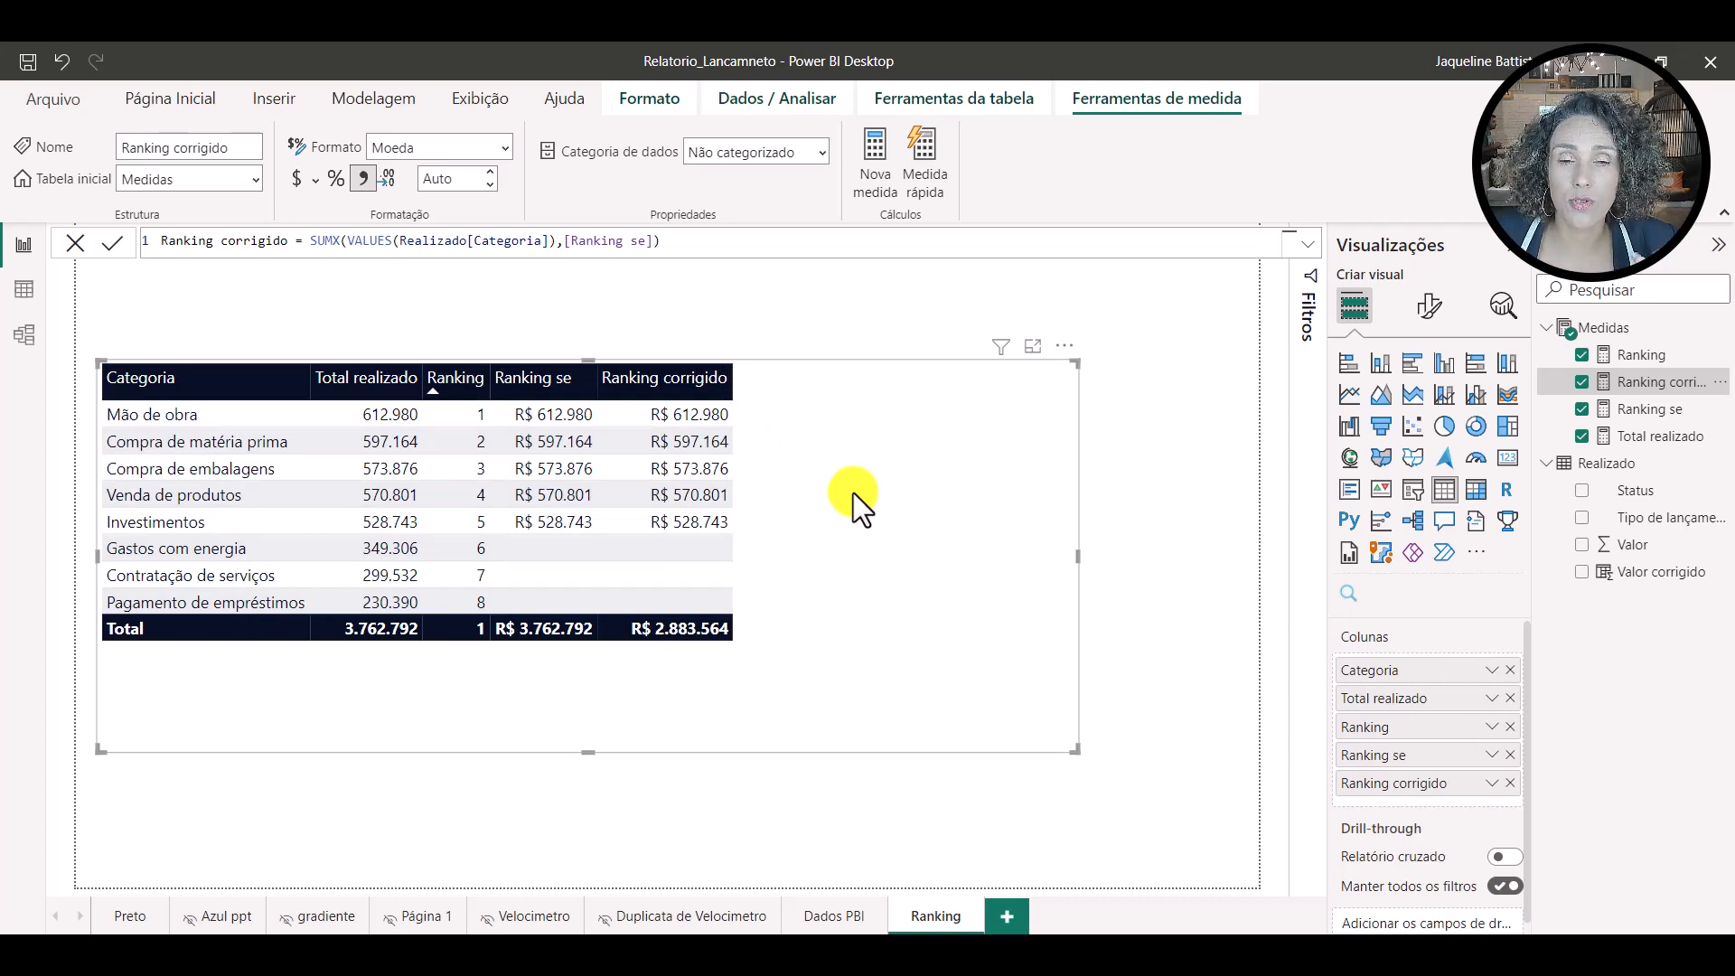
# - In the Ranking se measure, insert SUMX iterating over VALUES(Realizado[Categoria]) in front of the existing IF expression
pyautogui.click(1624, 412)
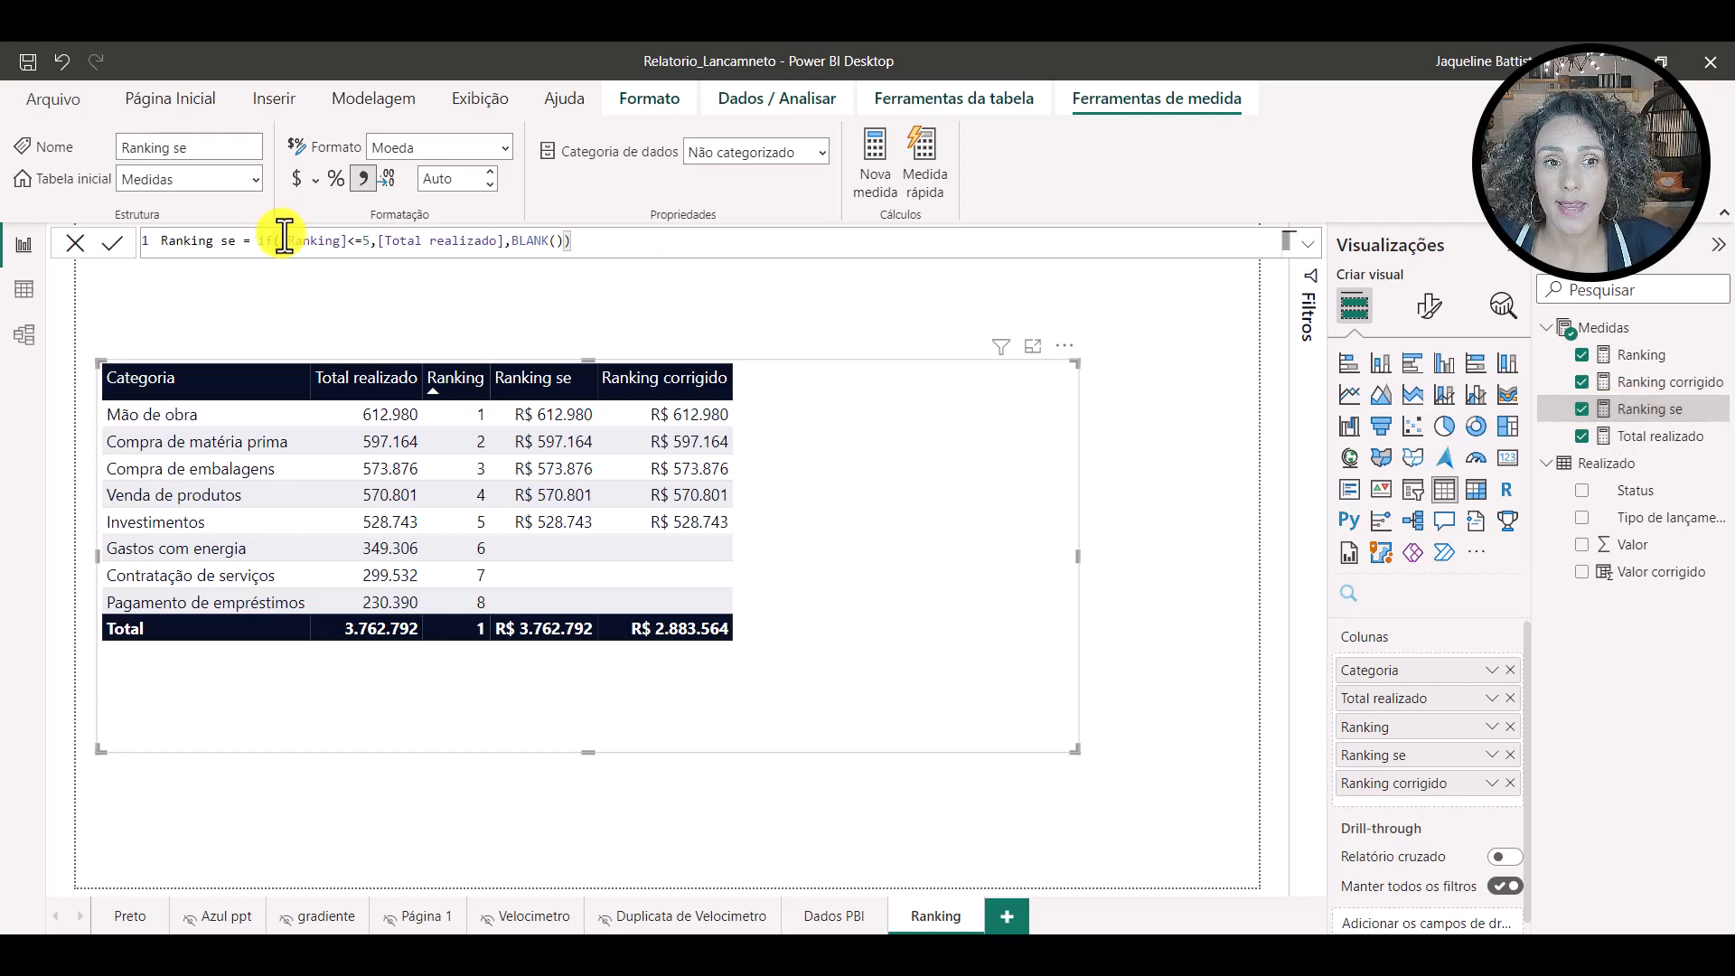
pyautogui.write('sumx')
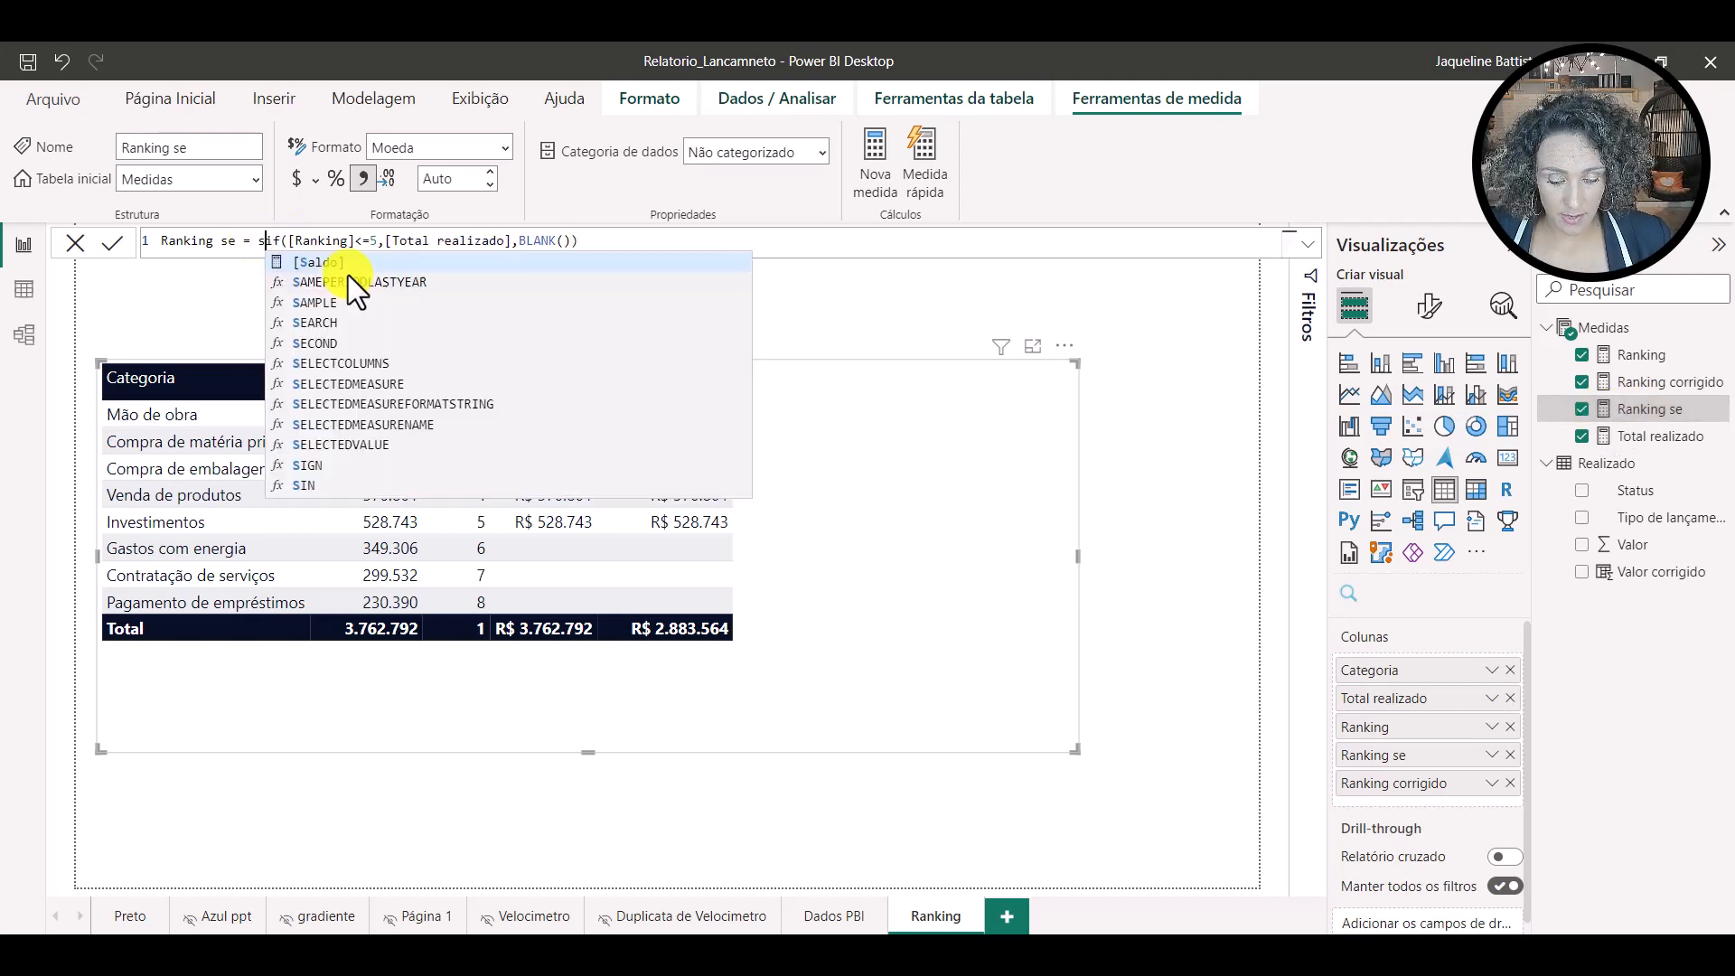
pyautogui.press('Tab')
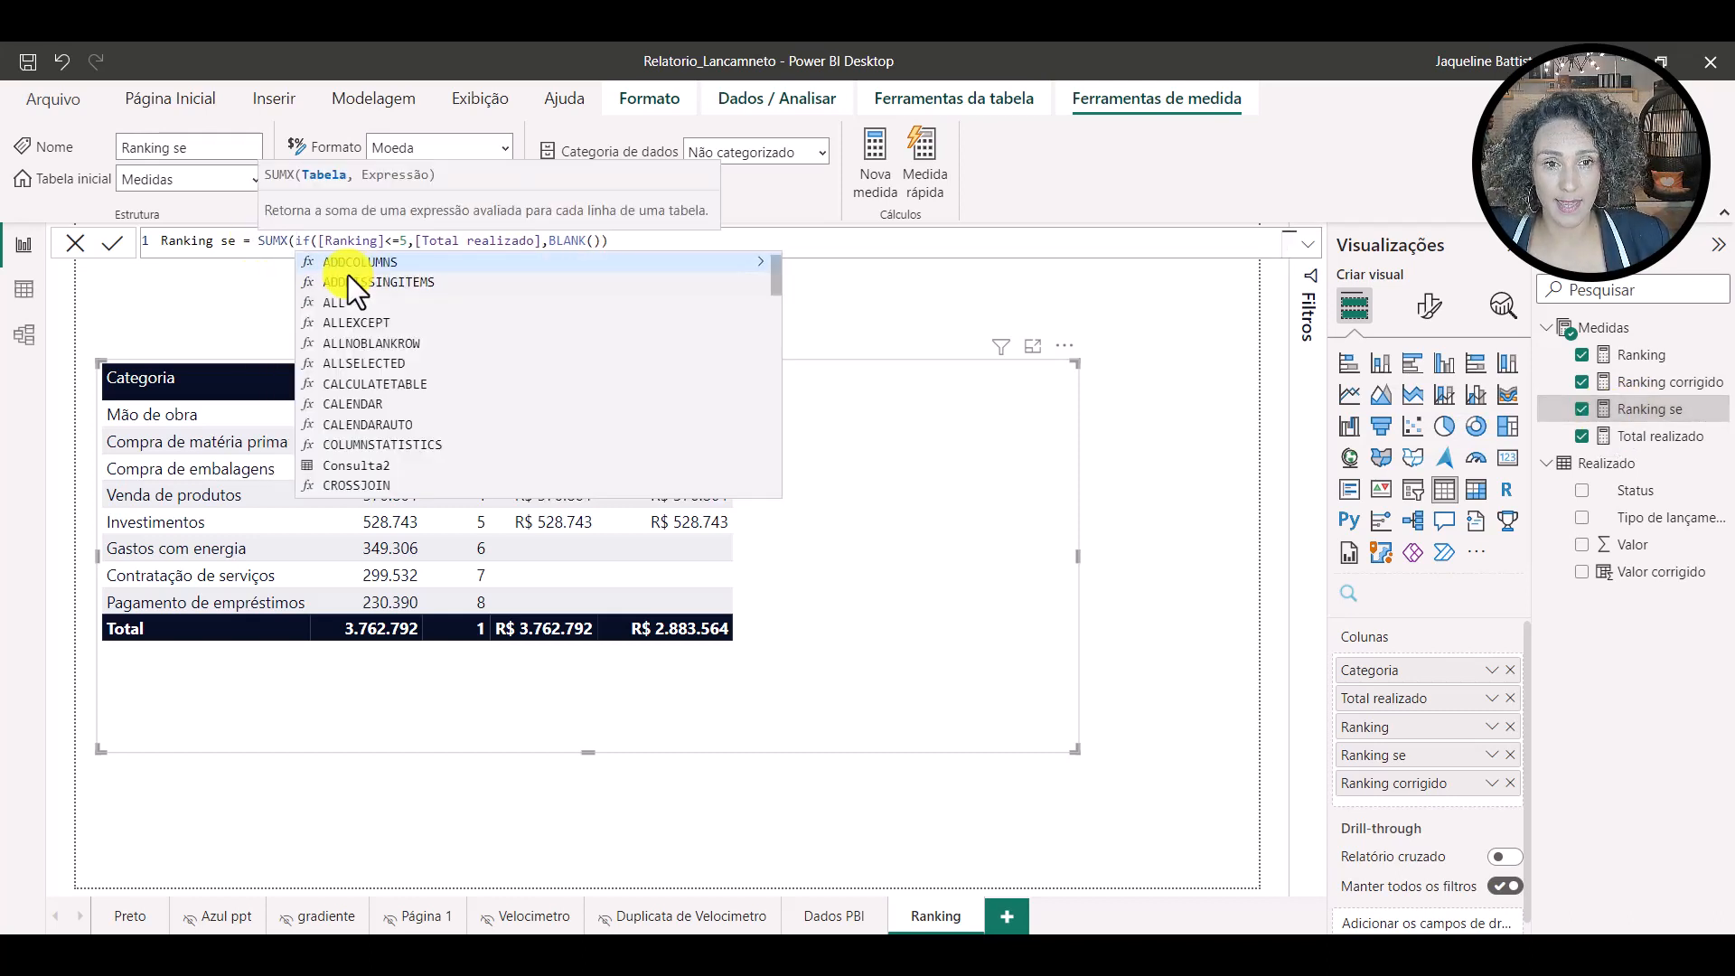
pyautogui.write('val')
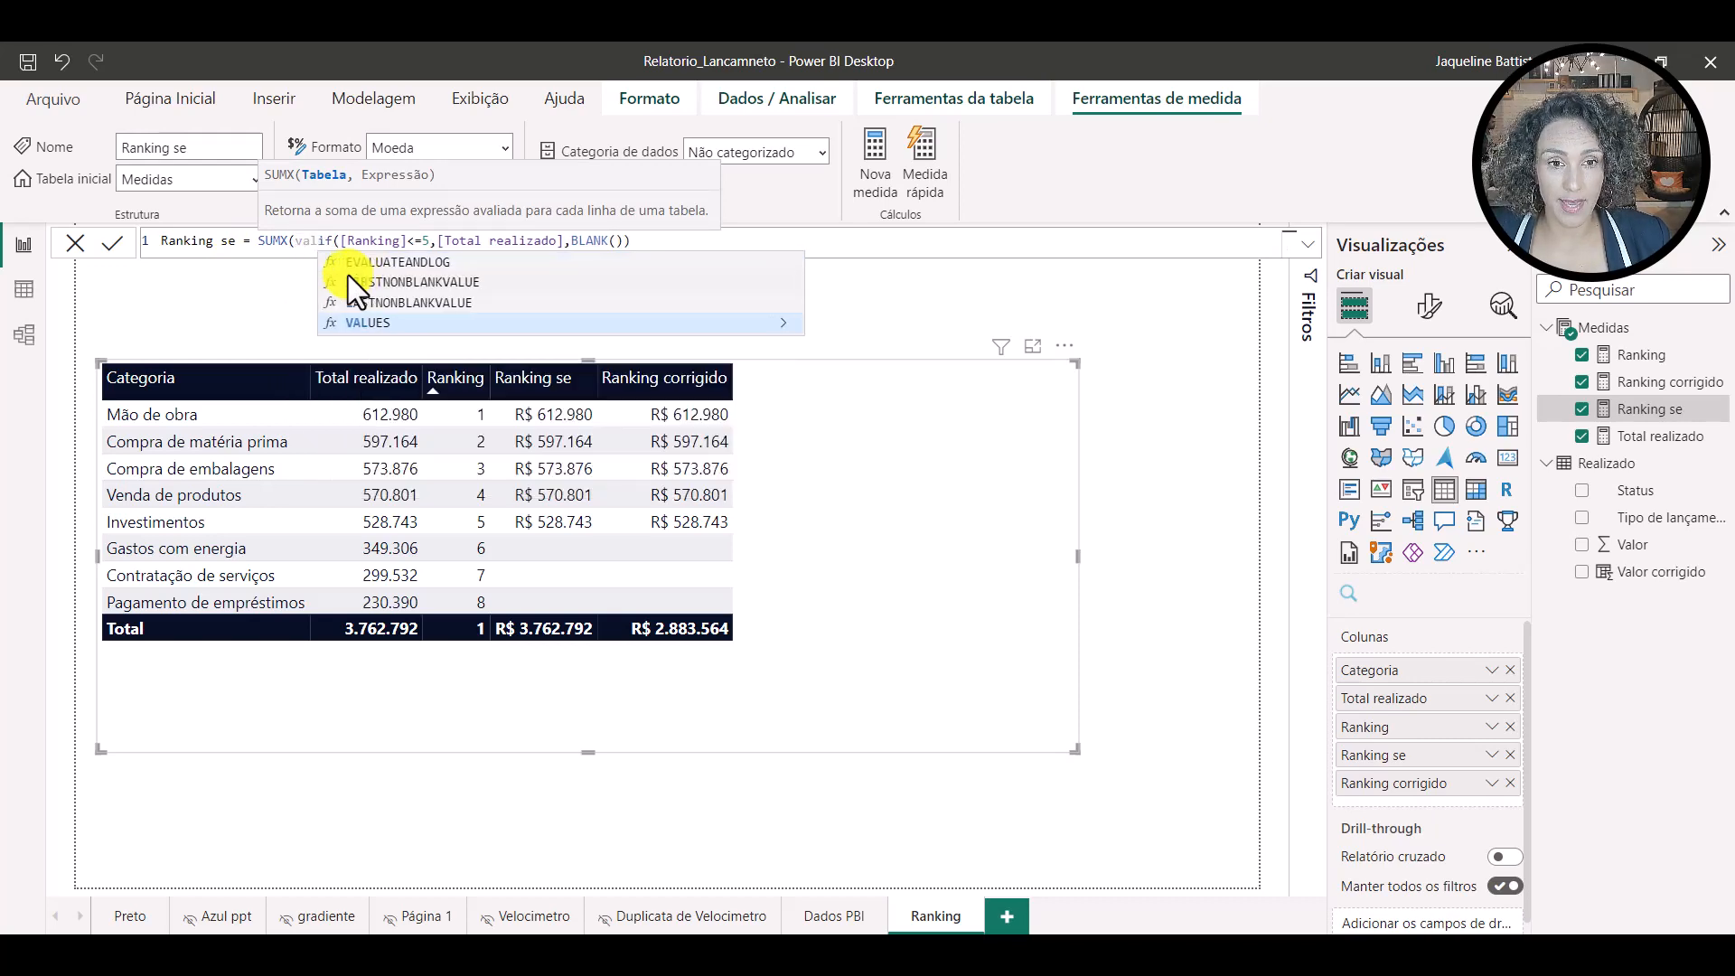
pyautogui.press('Tab')
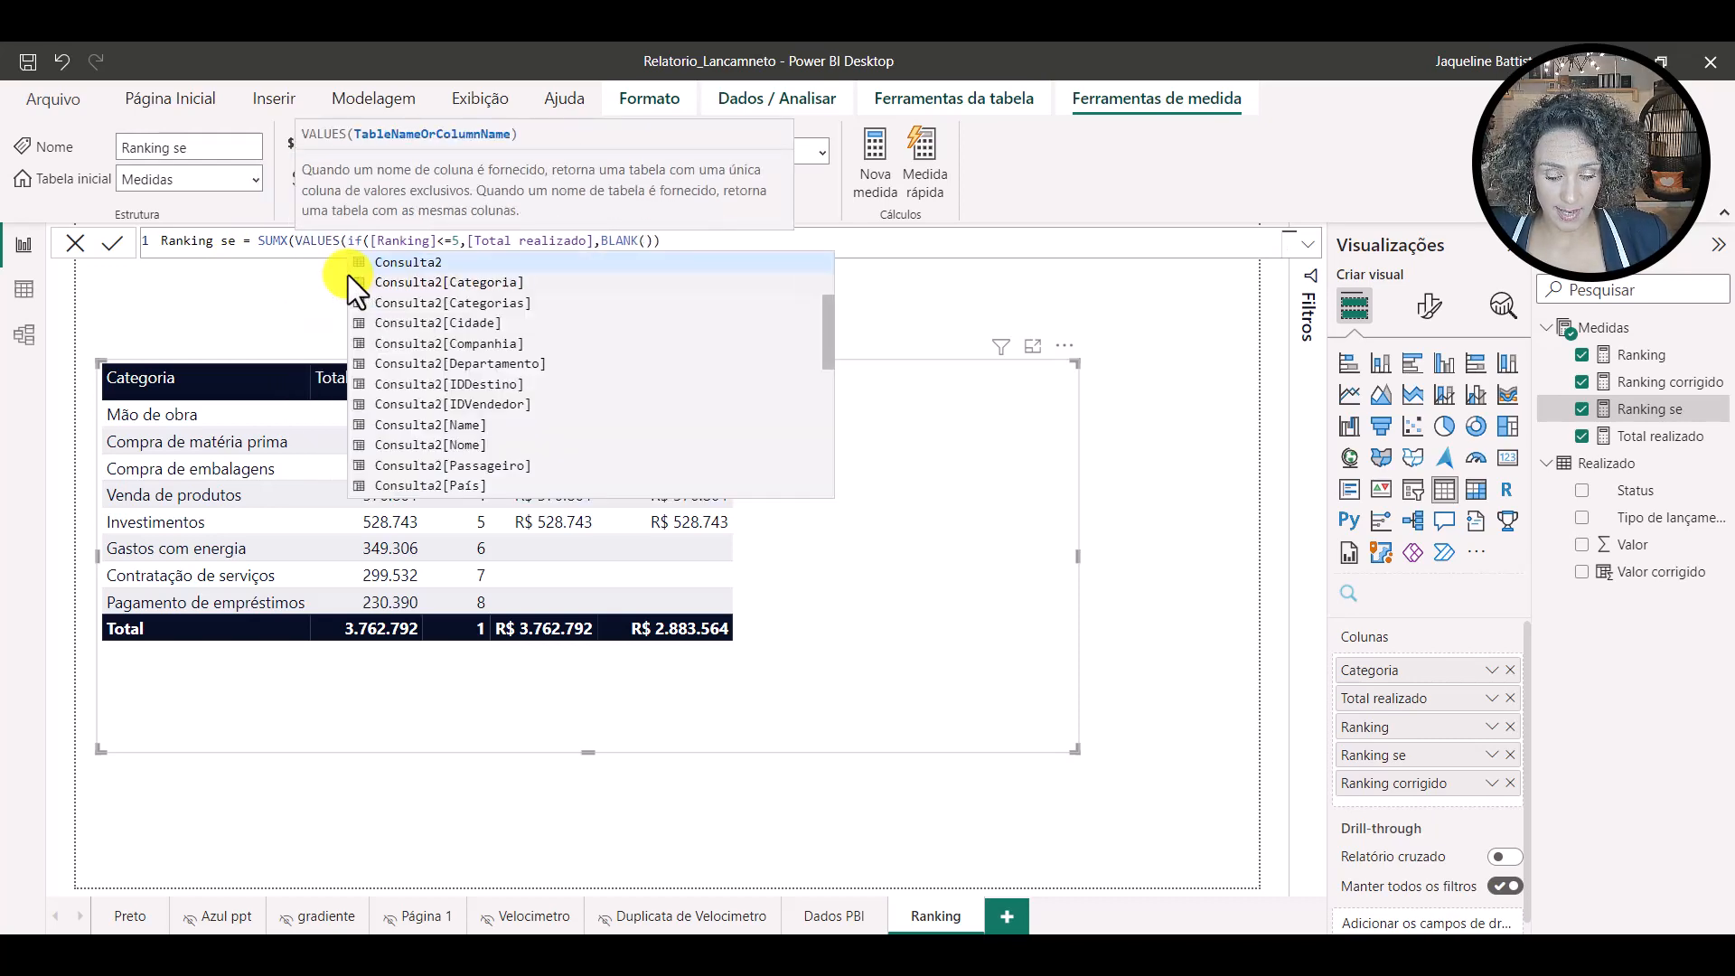
pyautogui.write('categ')
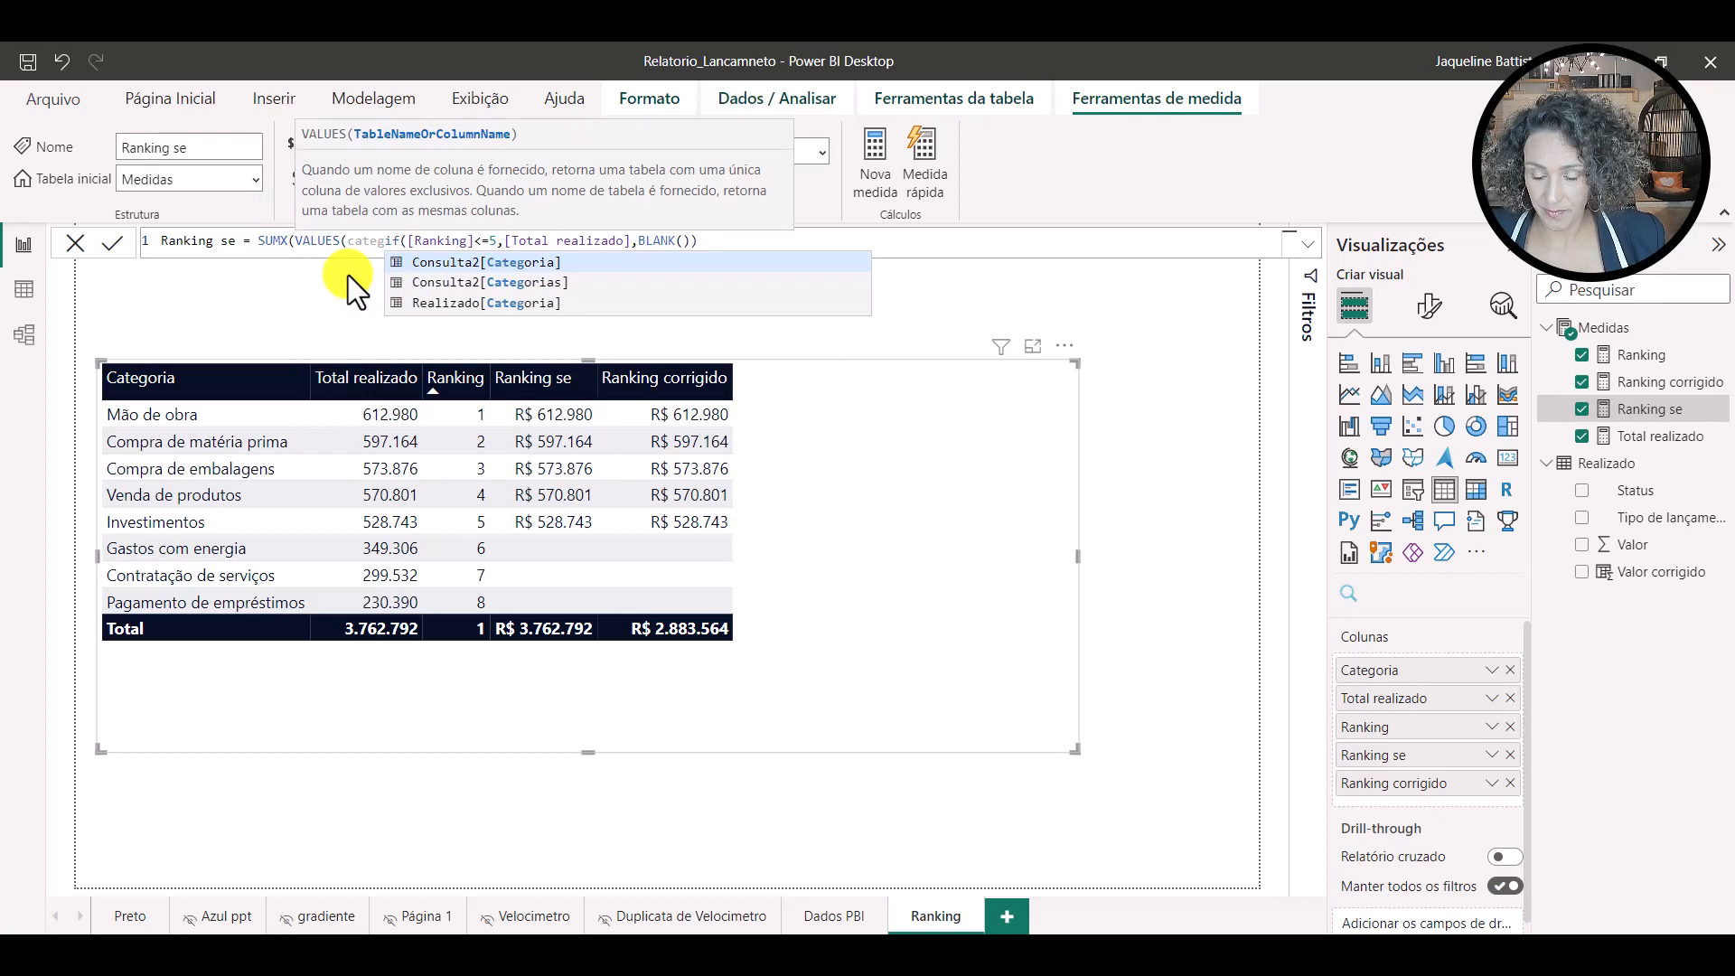
pyautogui.press('Down')
pyautogui.press('Down')
pyautogui.press('Tab')
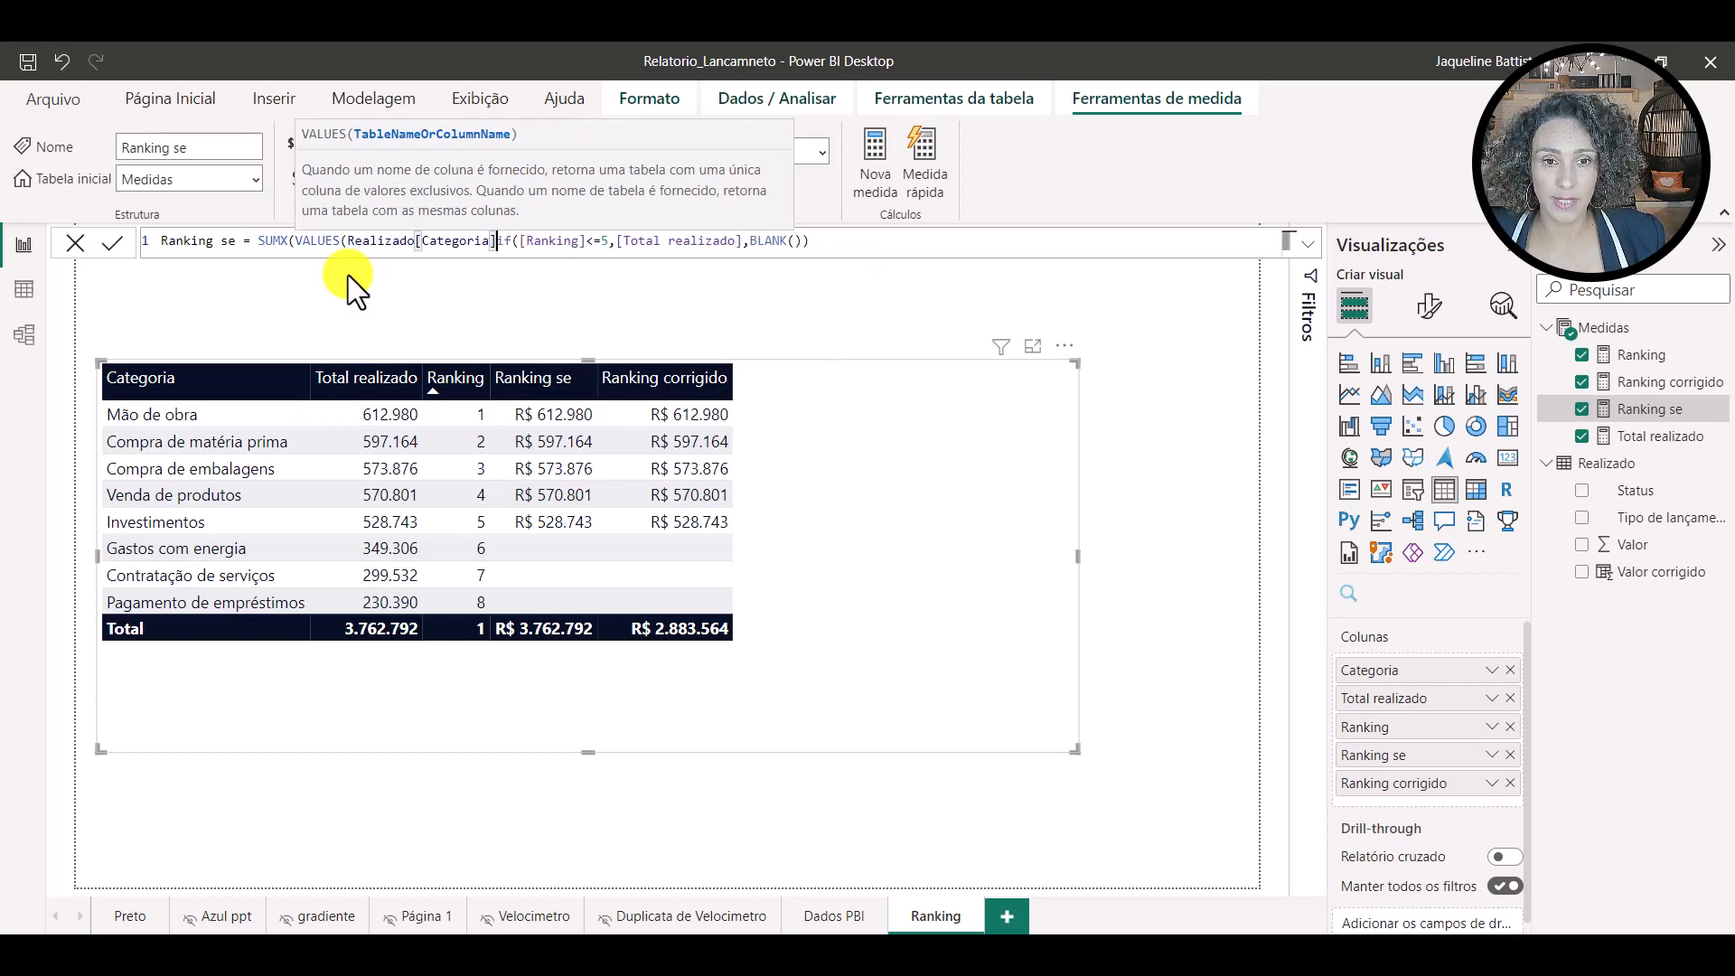
pyautogui.write('),')
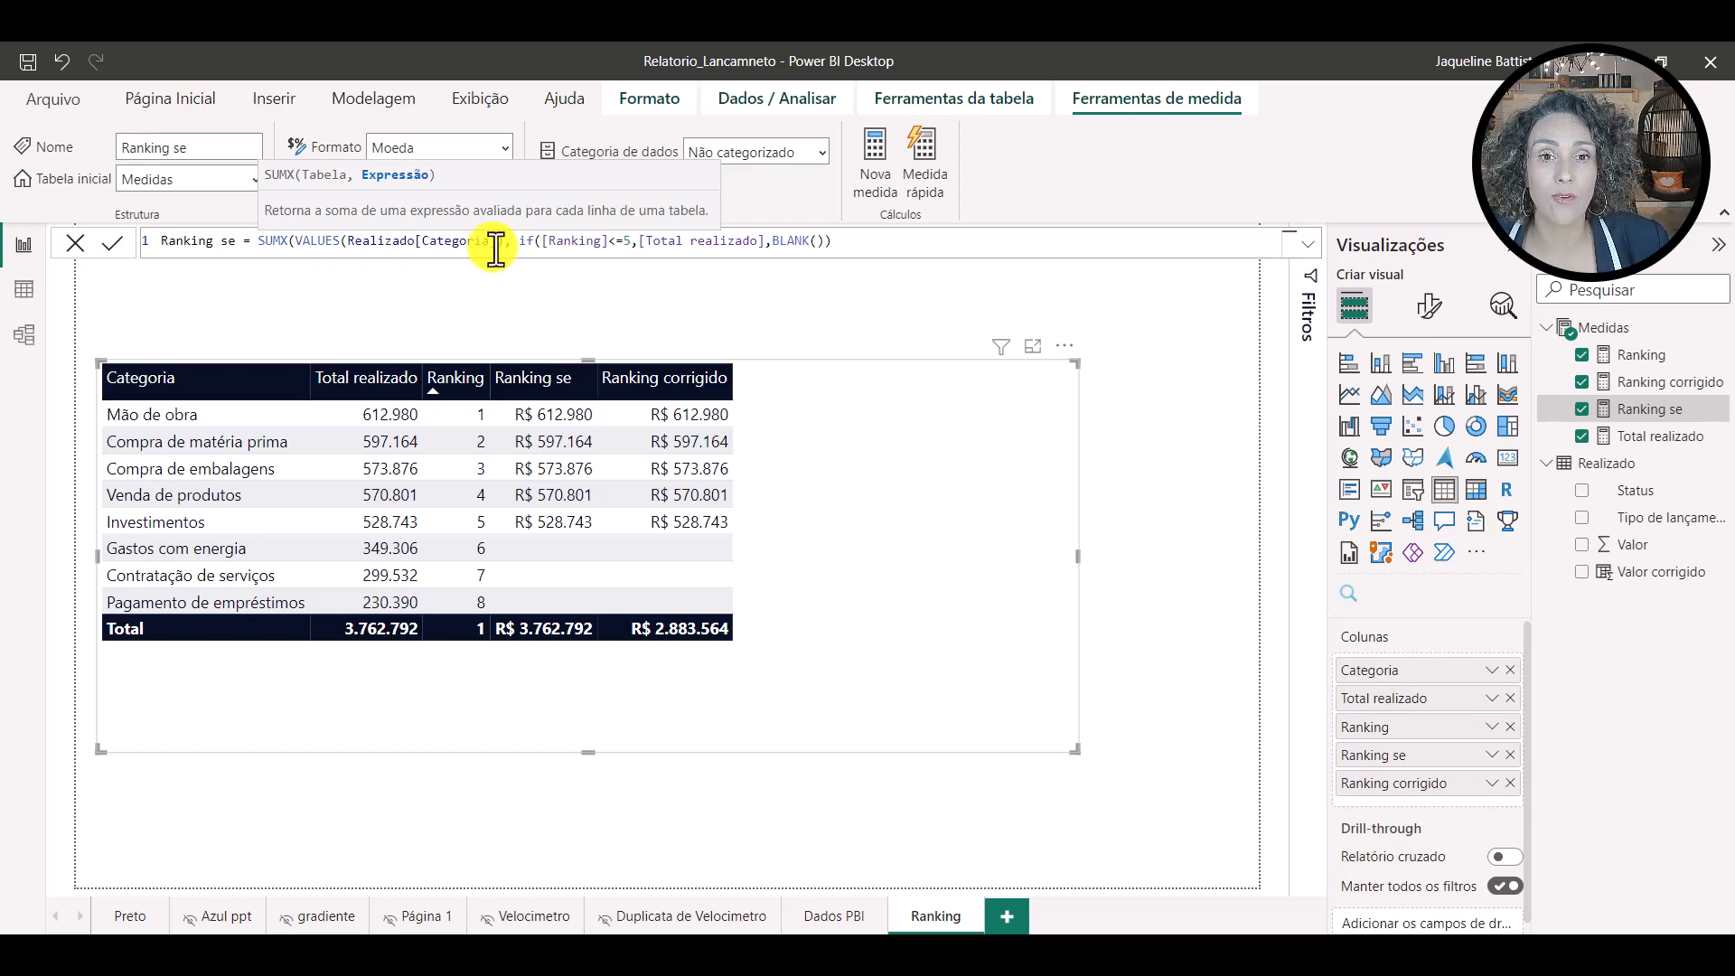
# - Close the SUMX function after the IF expression and commit the Ranking se formula
pyautogui.click(842, 242)
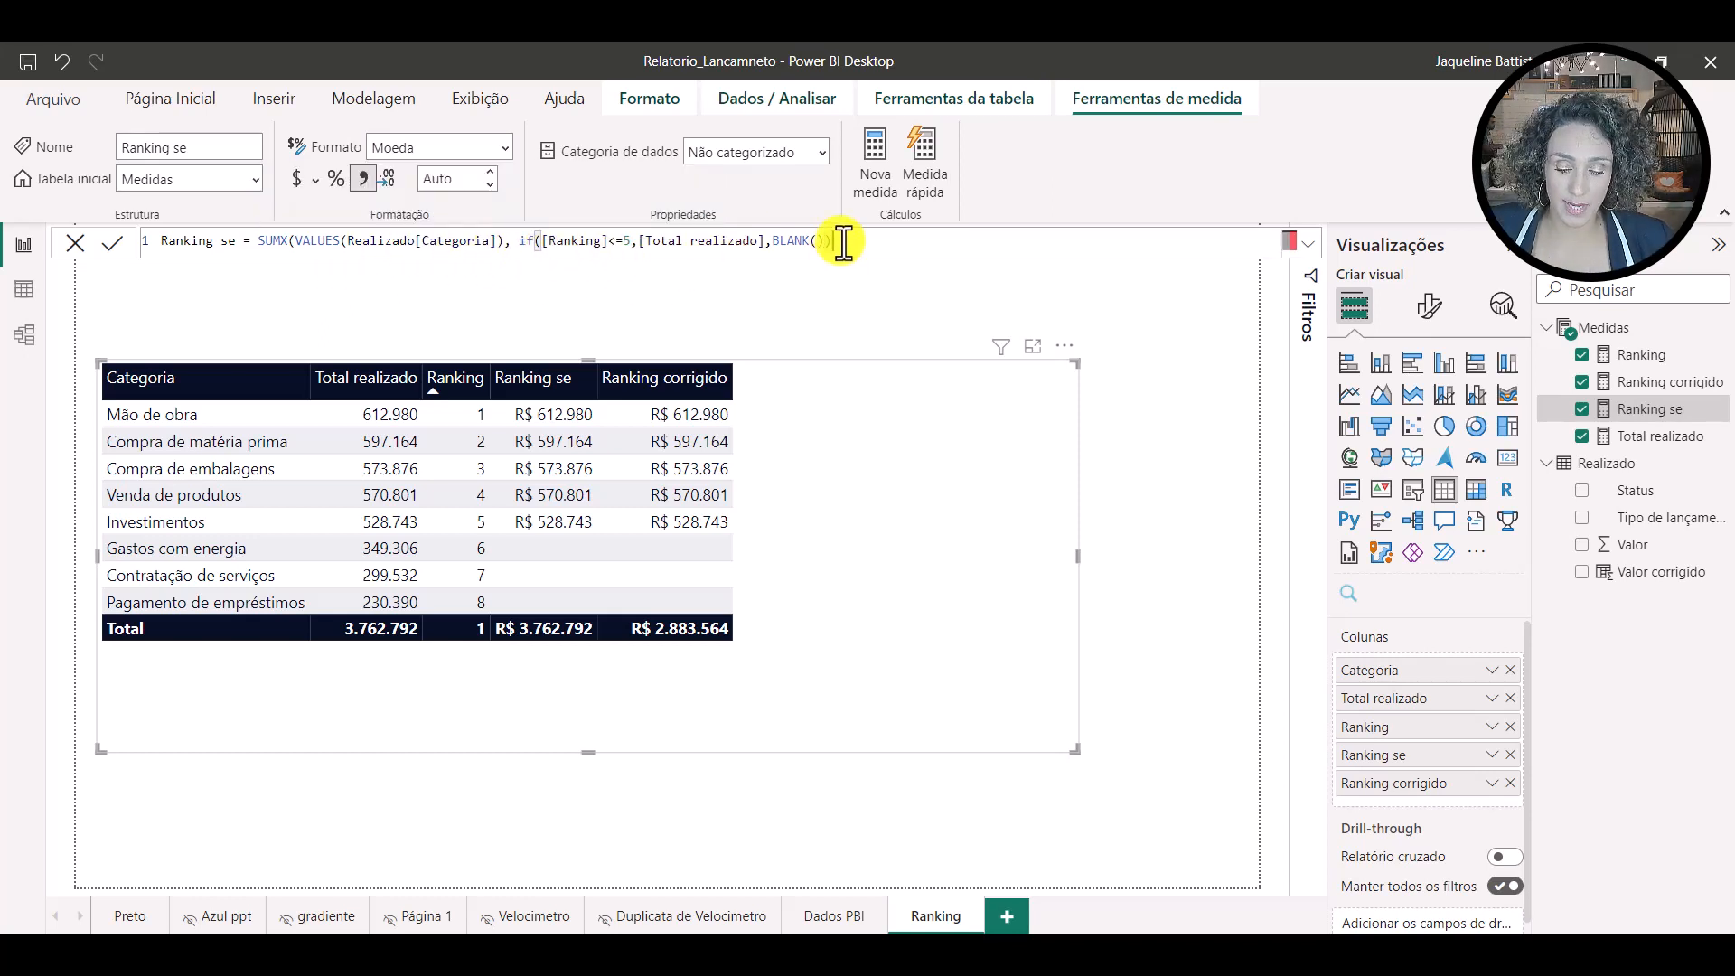
pyautogui.write(')')
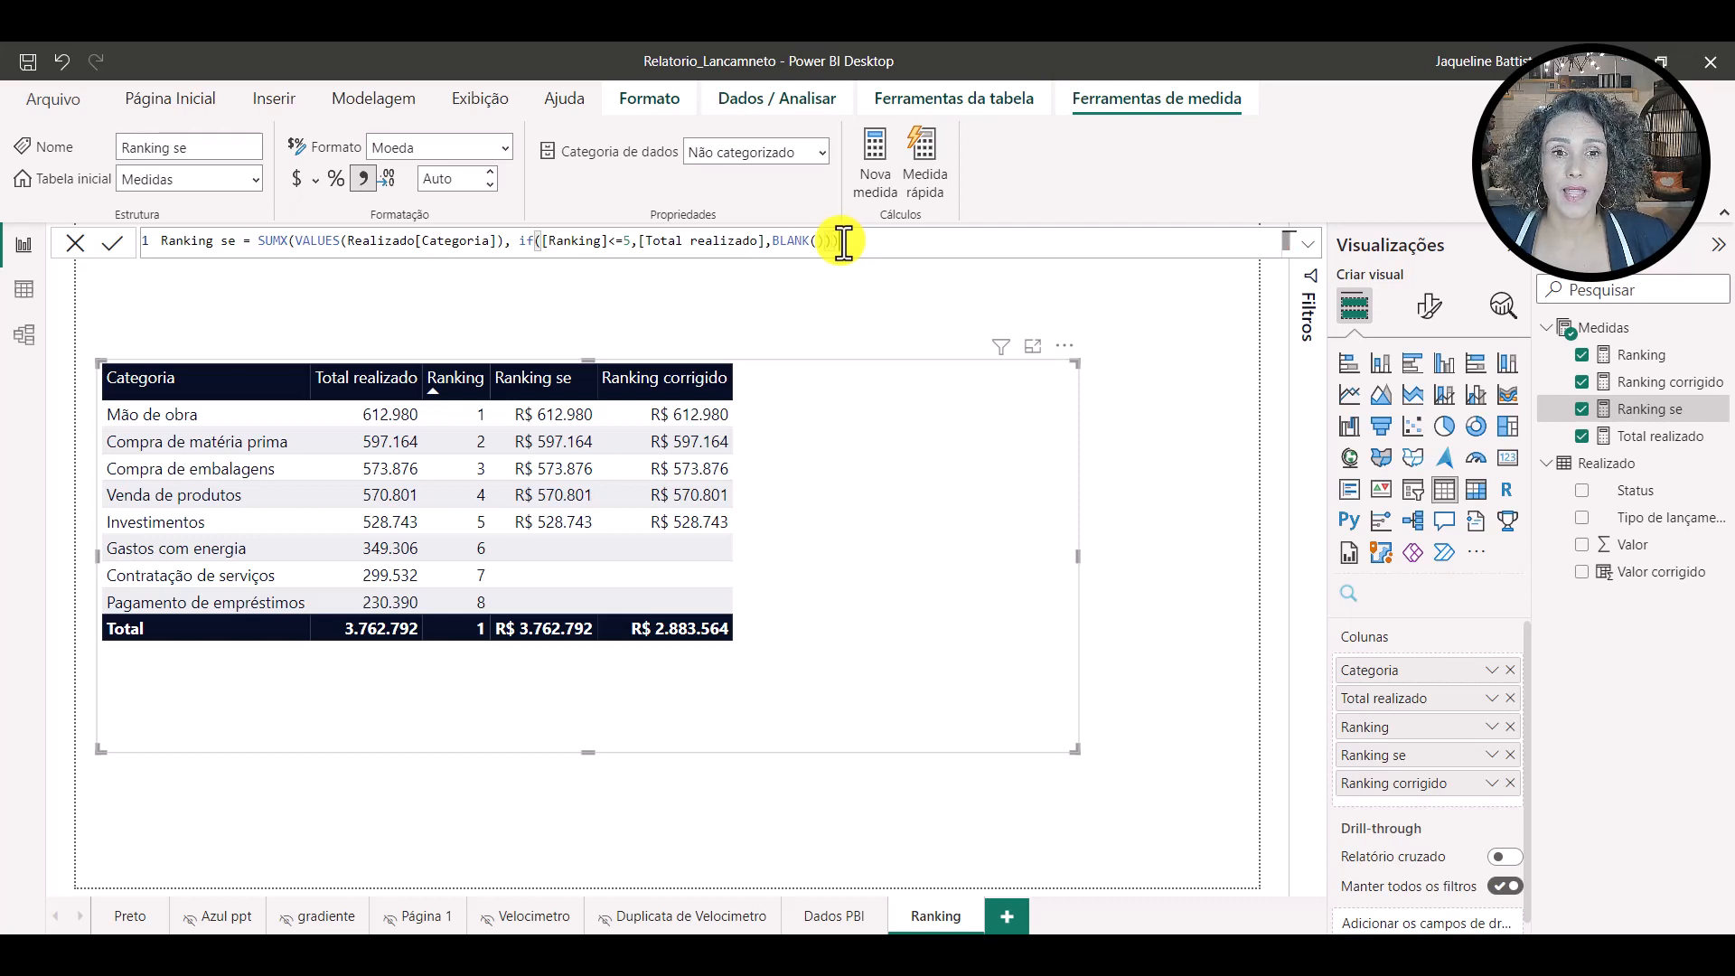
pyautogui.press('Return')
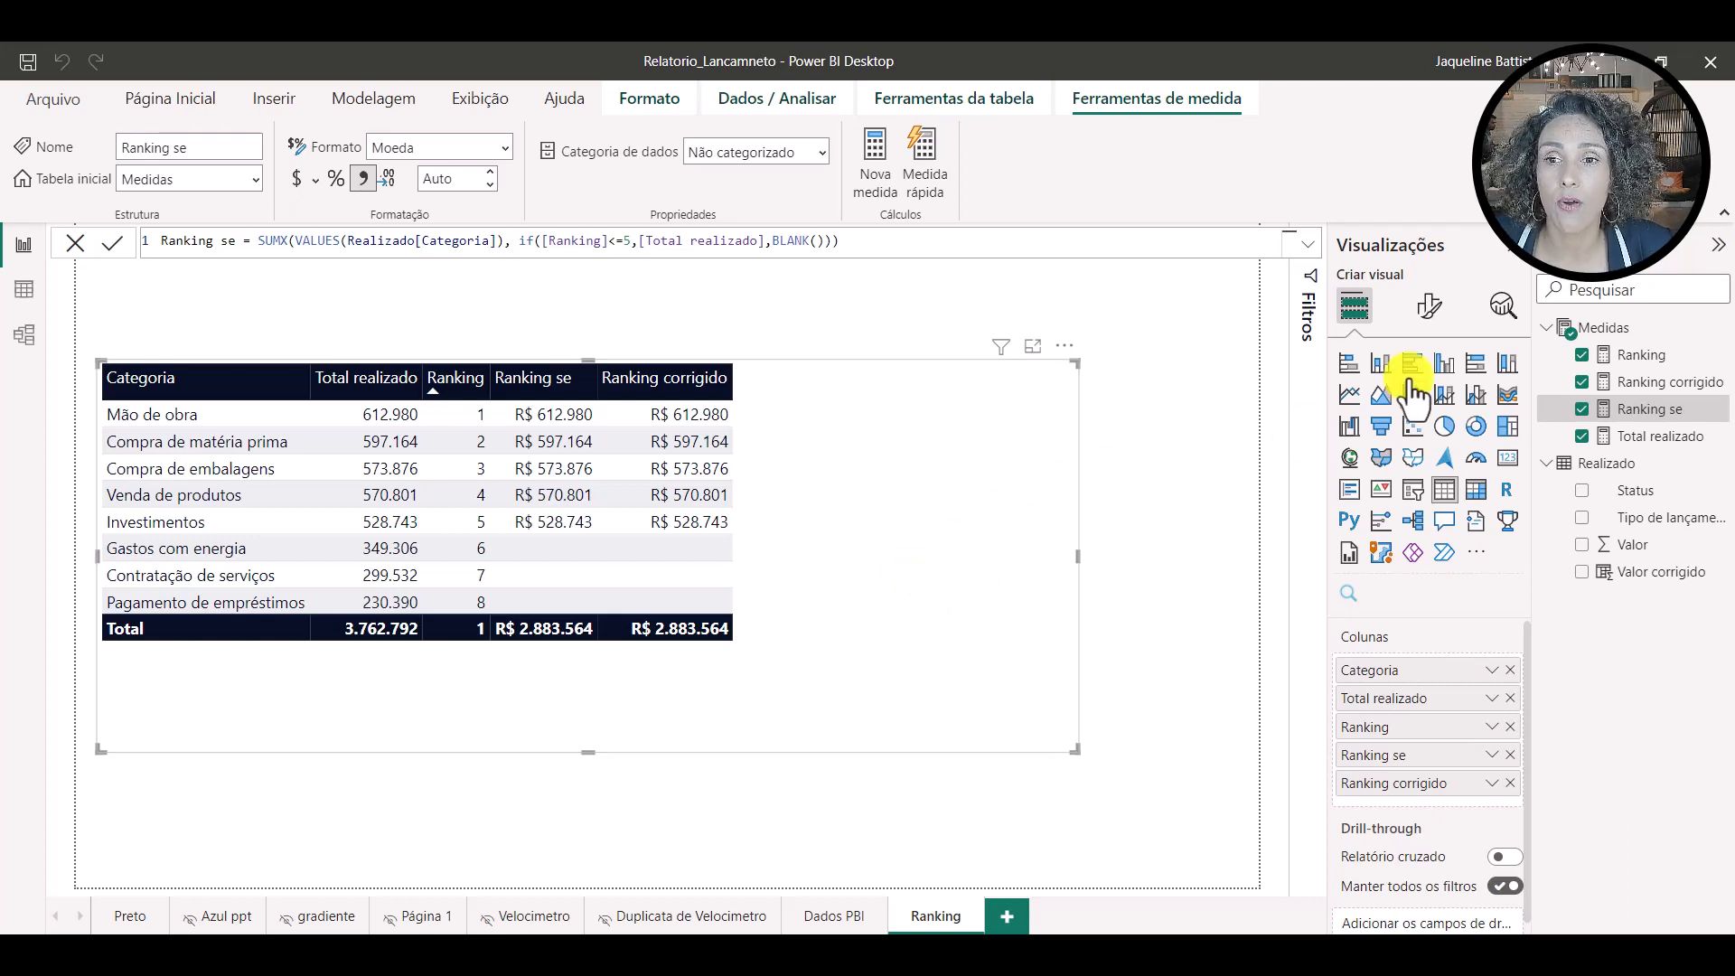
# - Turn off the totals row in the table visual's formatting
pyautogui.click(1428, 307)
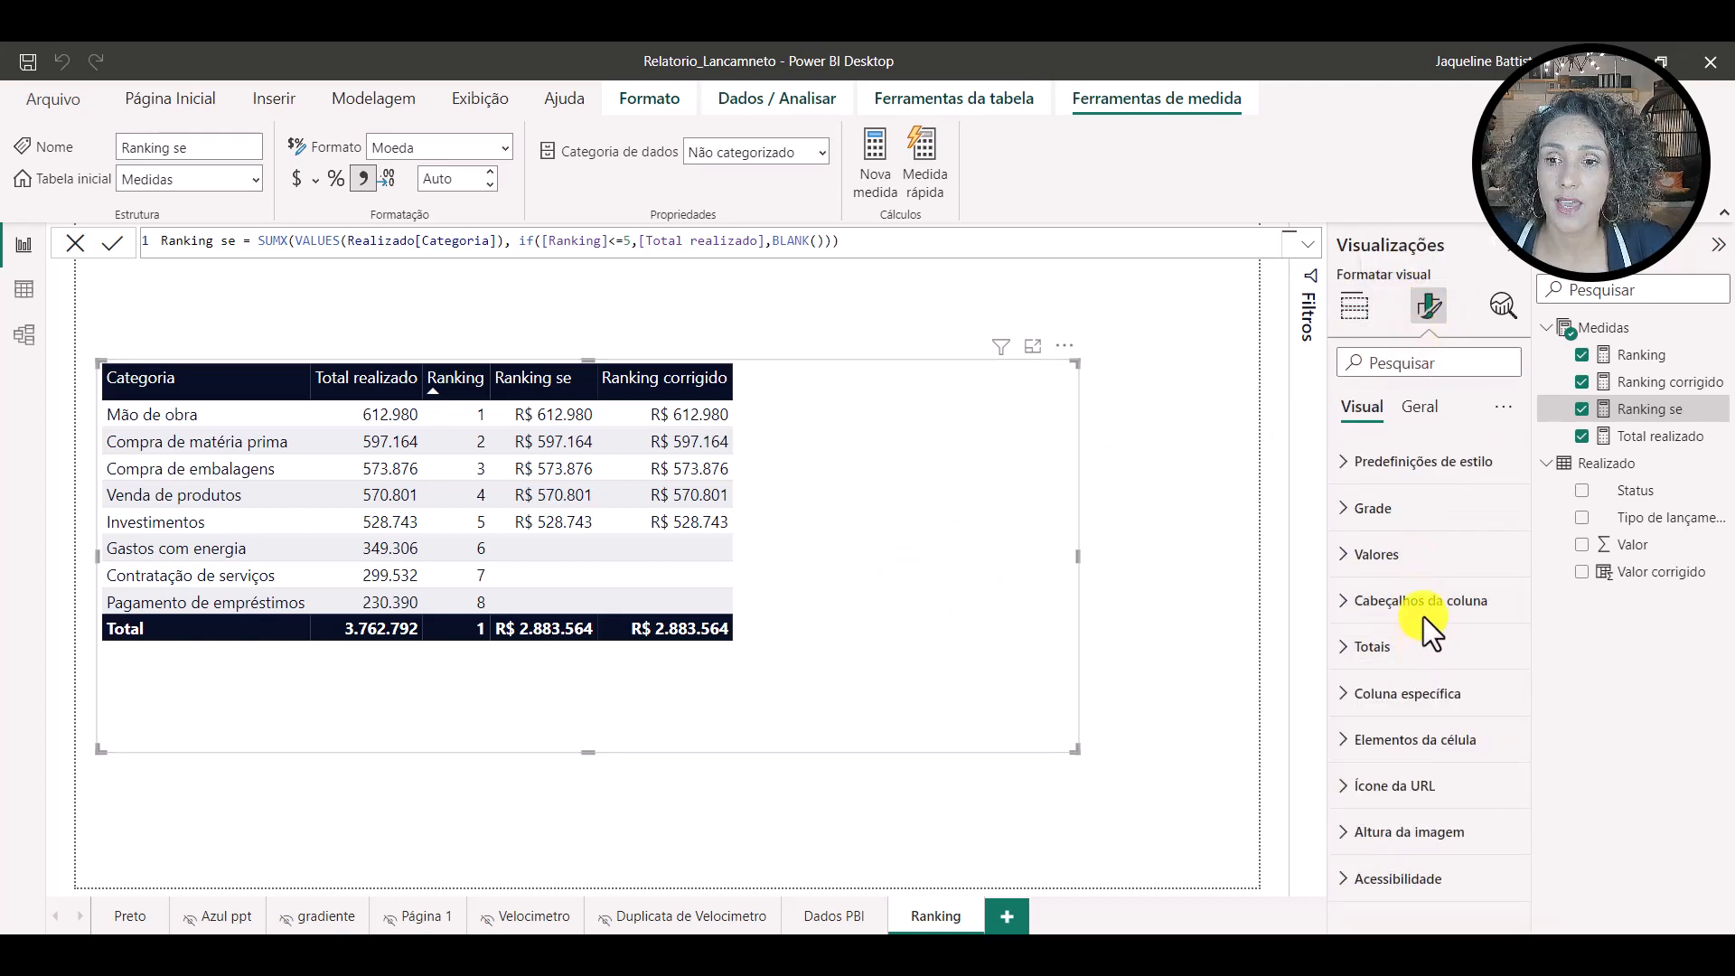
pyautogui.click(1372, 651)
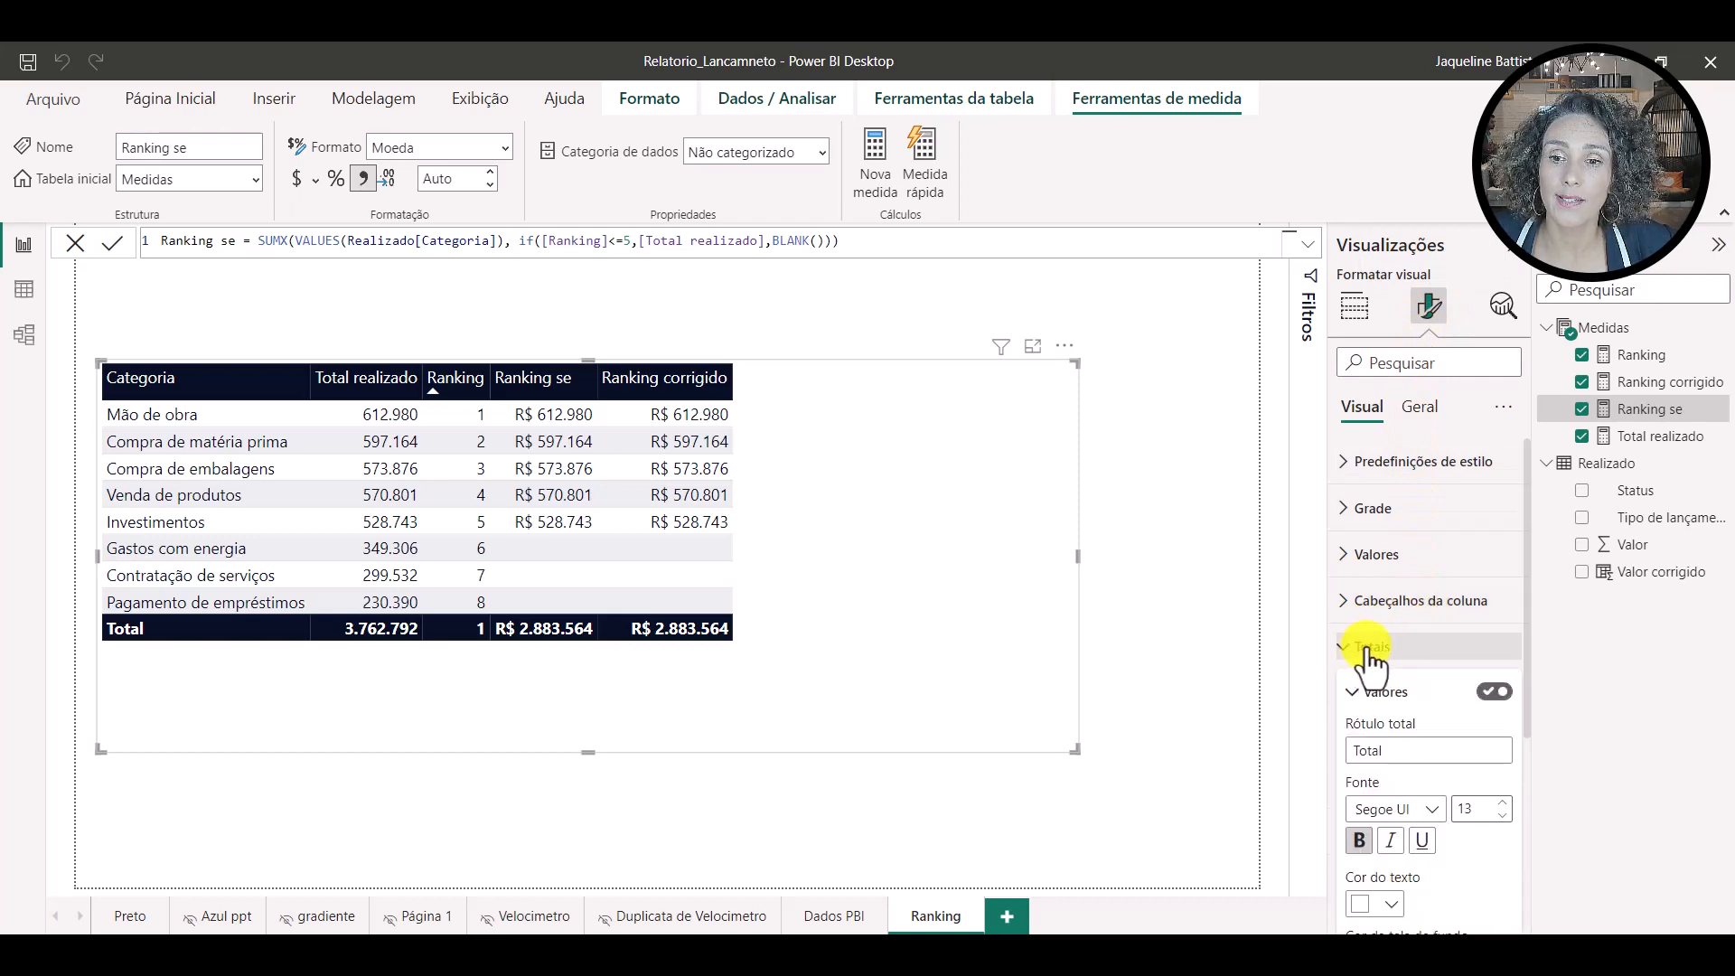
pyautogui.click(1493, 692)
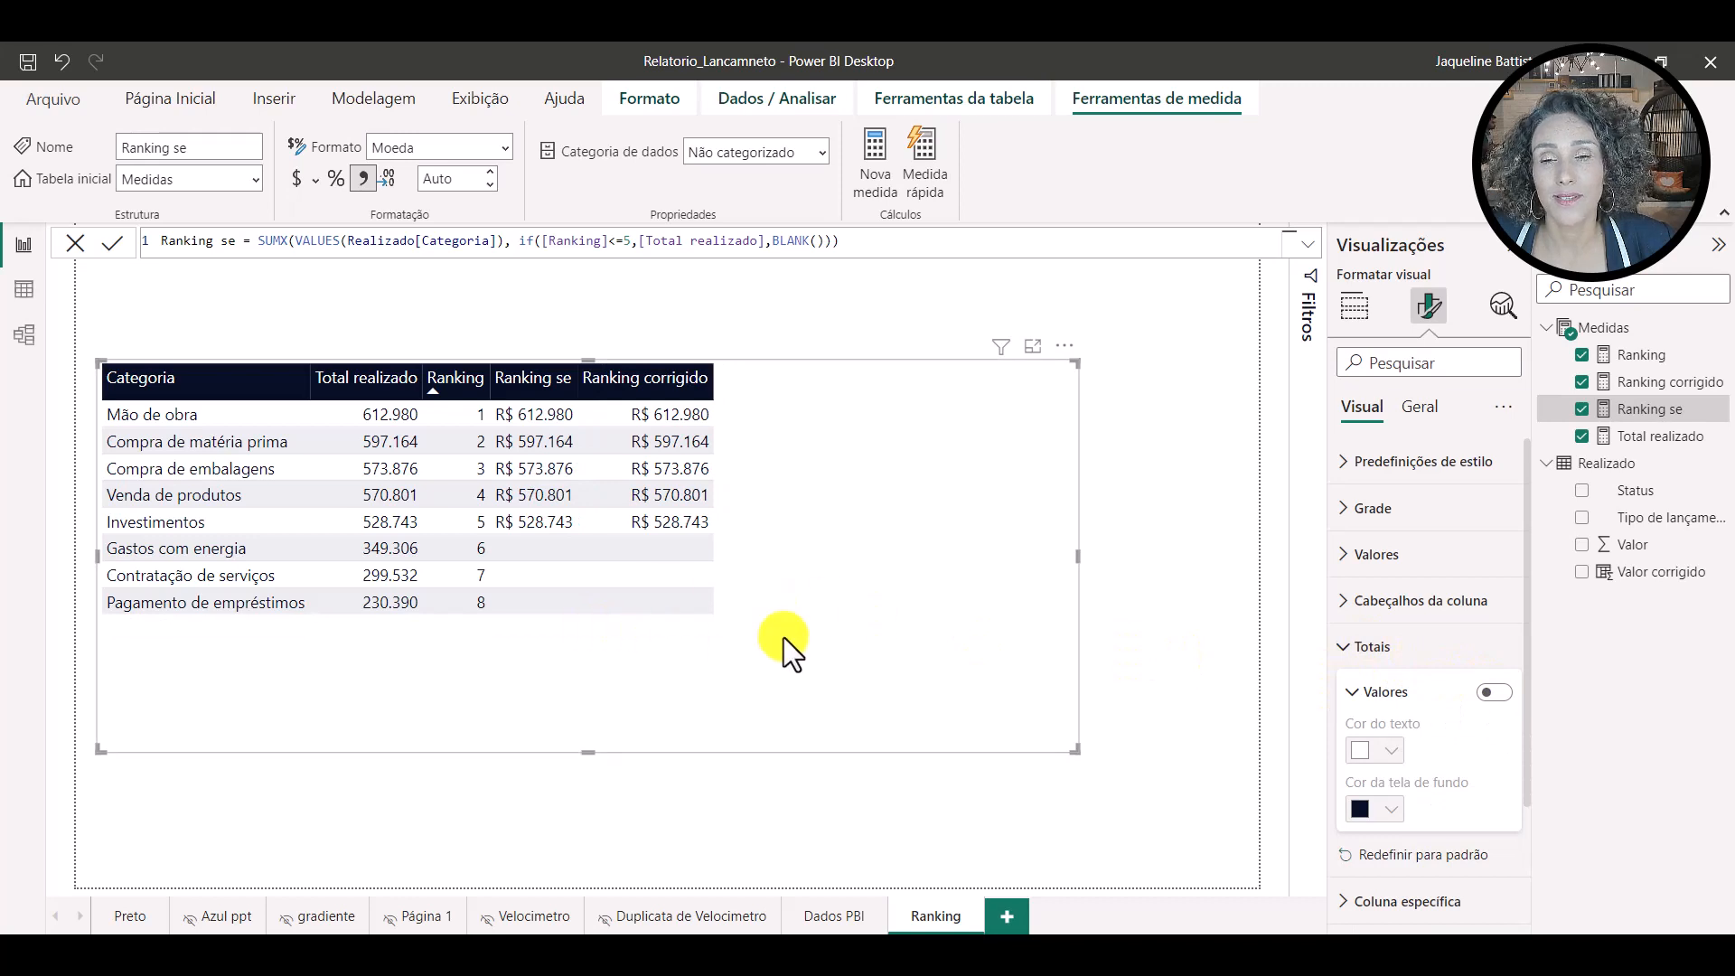